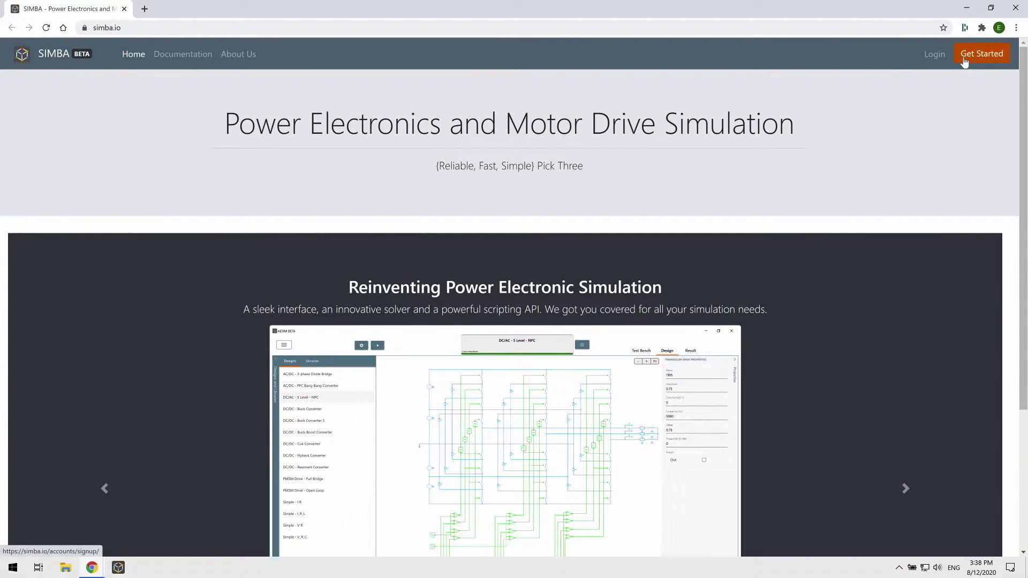
- Log in to simba.io with the saved credentials and go to the Download page
left_click(934, 54)
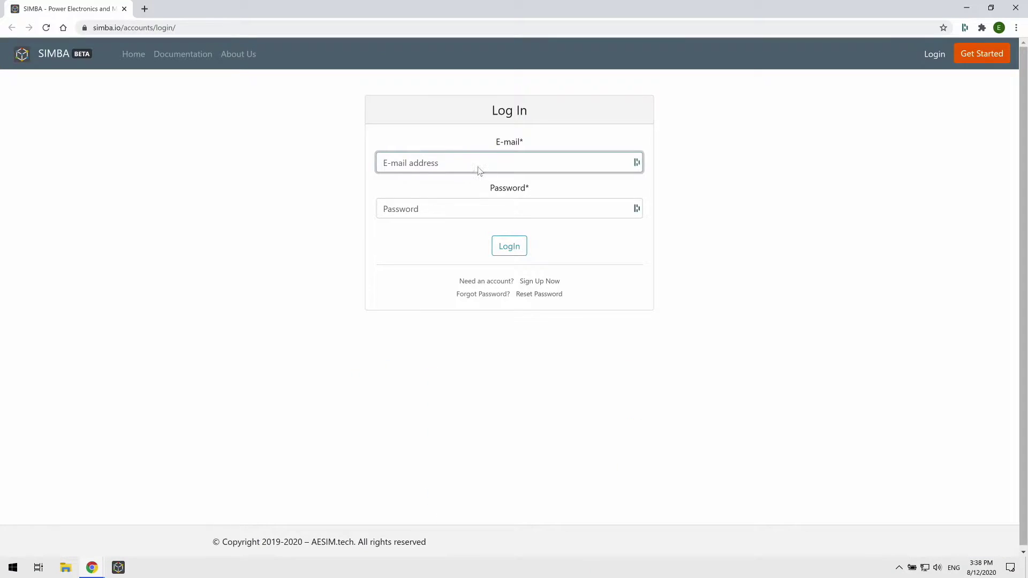
left_click(478, 167)
left_click(473, 217)
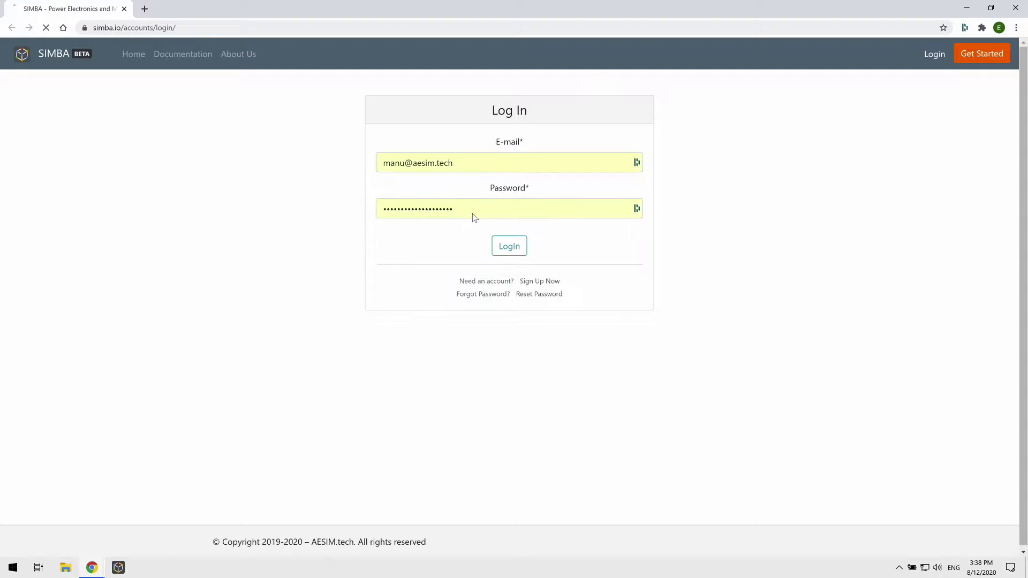
left_click(508, 256)
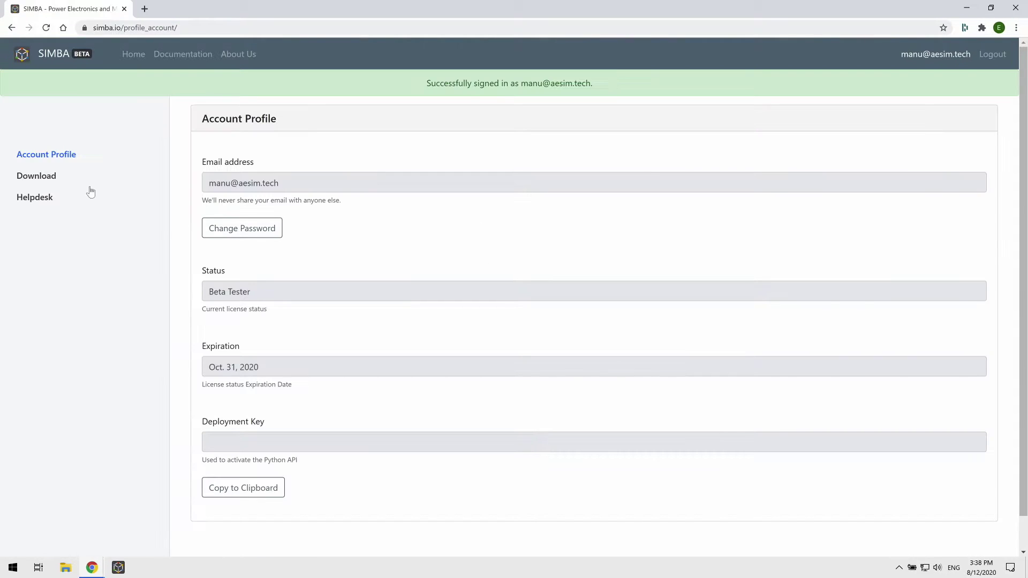
left_click(43, 181)
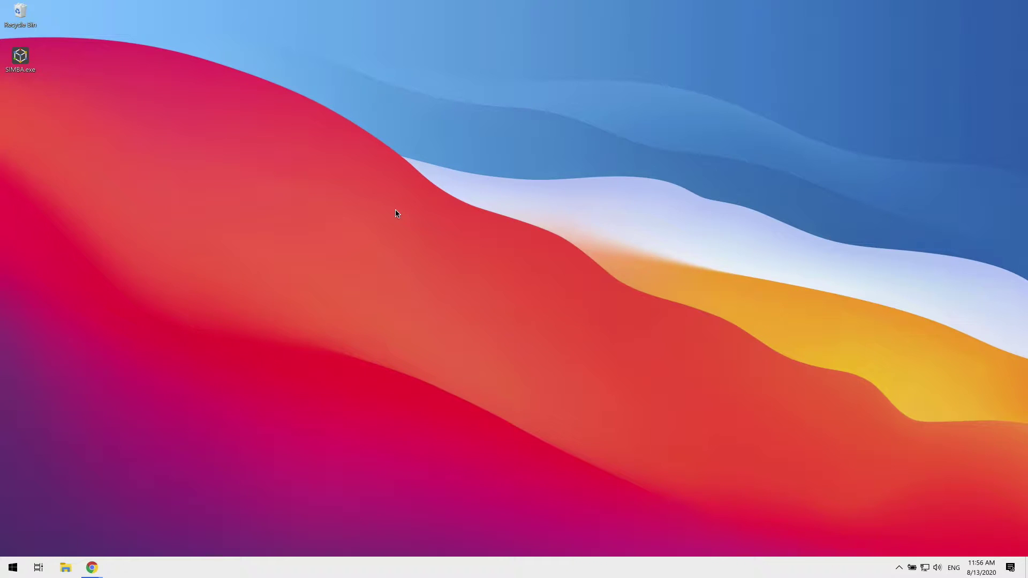
- Launch SIMBA.exe, activate it with the account e-mail and password, then load the Design Examples
double_click(26, 59)
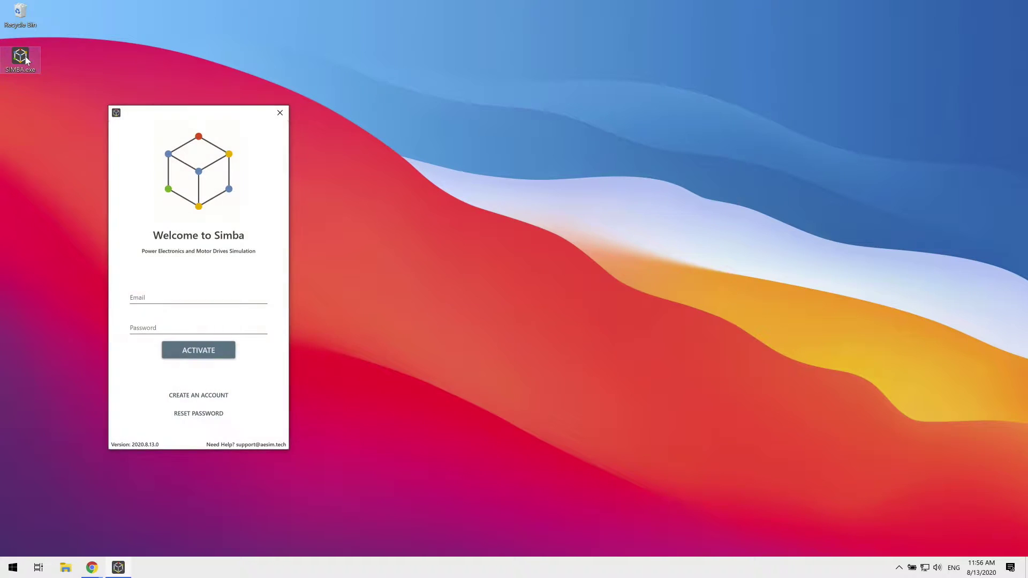
left_click(189, 293)
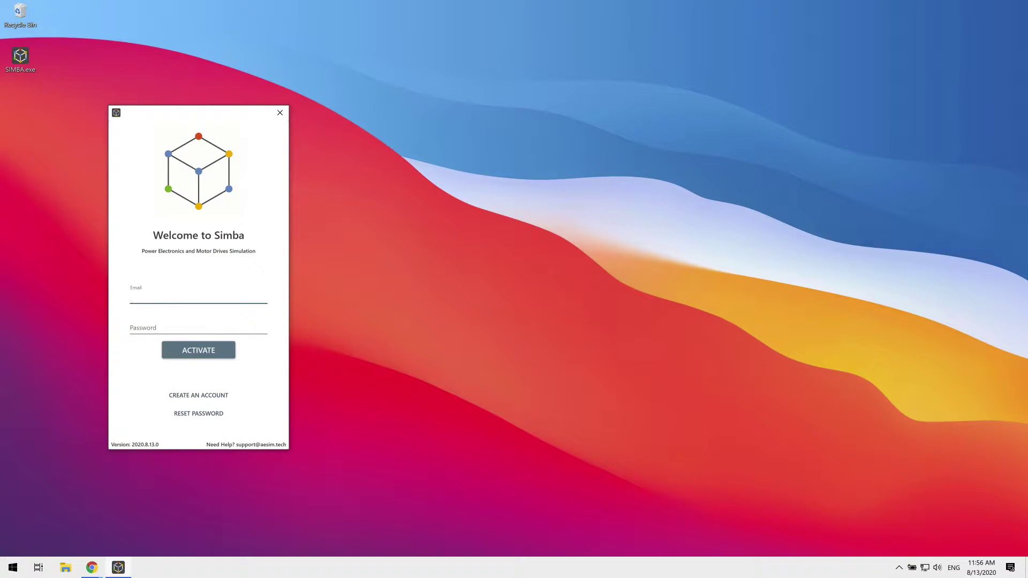
key("Tab")
key("ctrl+v")
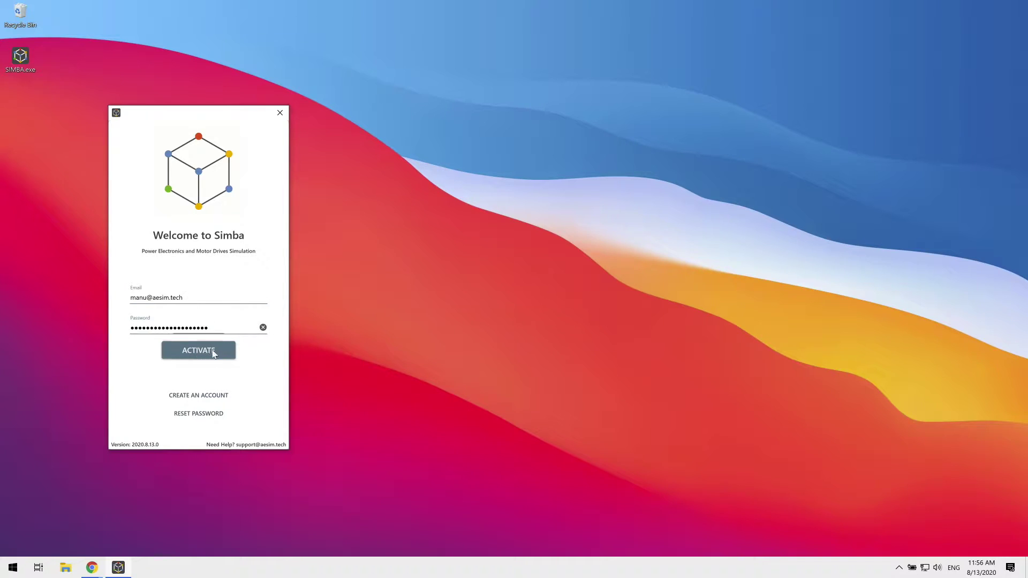
left_click(212, 350)
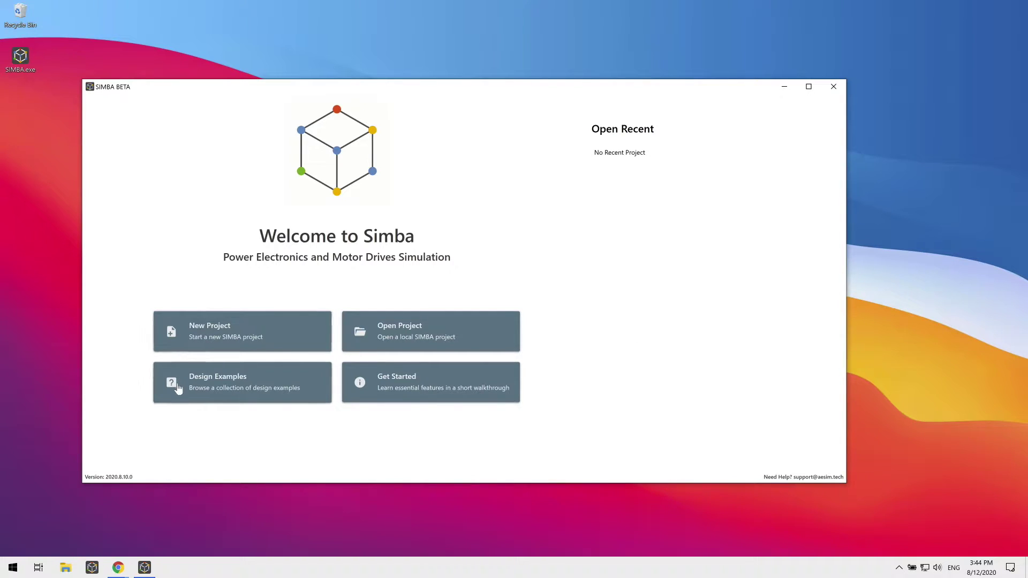
left_click(201, 386)
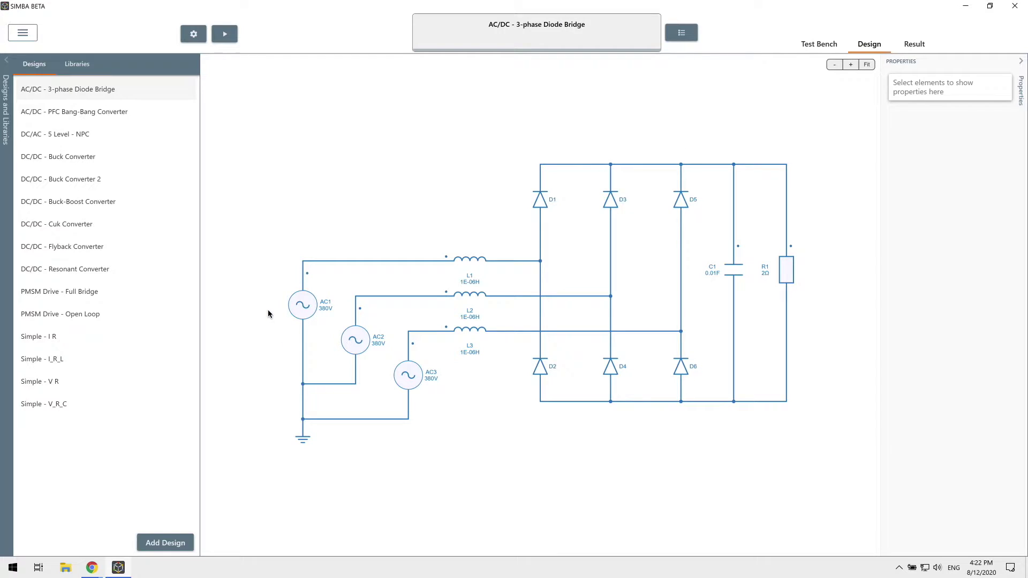
- Browse the Buck, Flyback, PMSM Drive and 5 Level NPC examples, then run a simulation
mouse_move(78, 90)
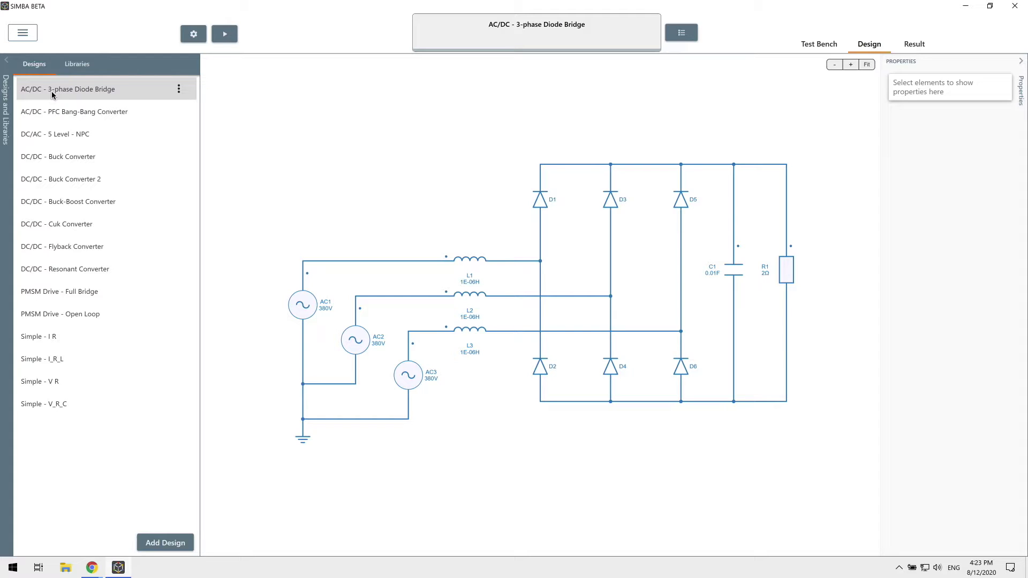
left_click(102, 158)
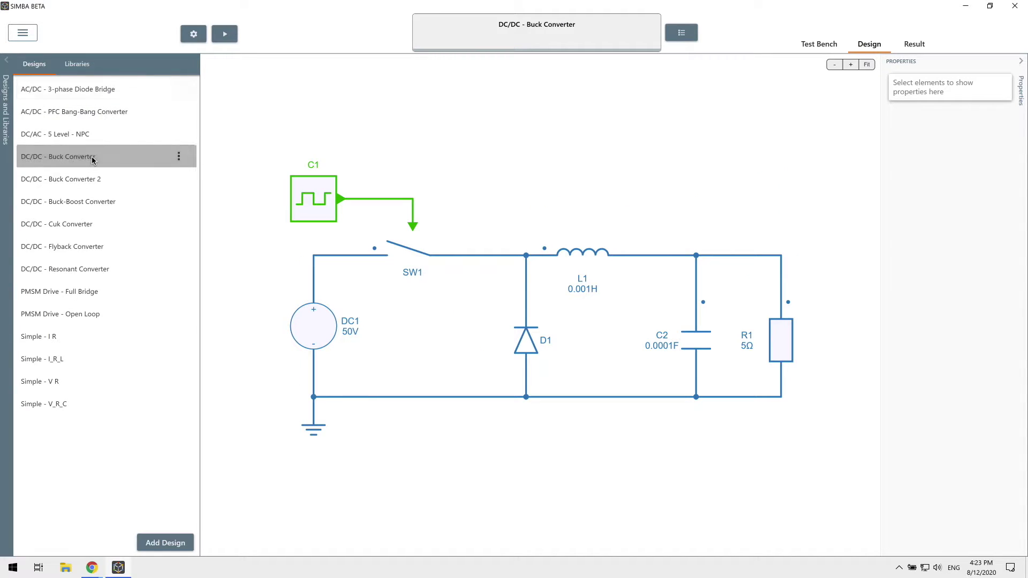
left_click(70, 247)
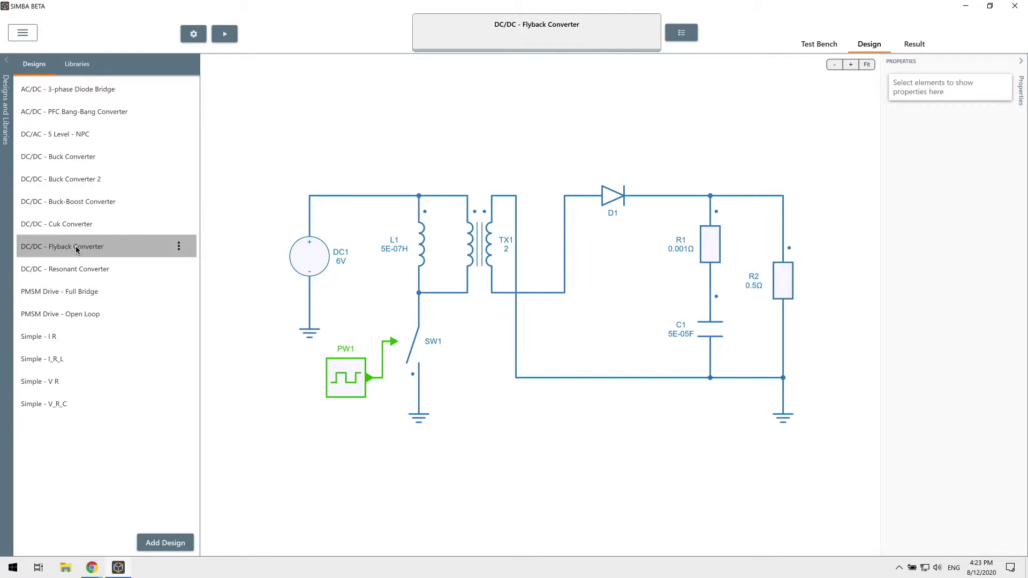
left_click(91, 297)
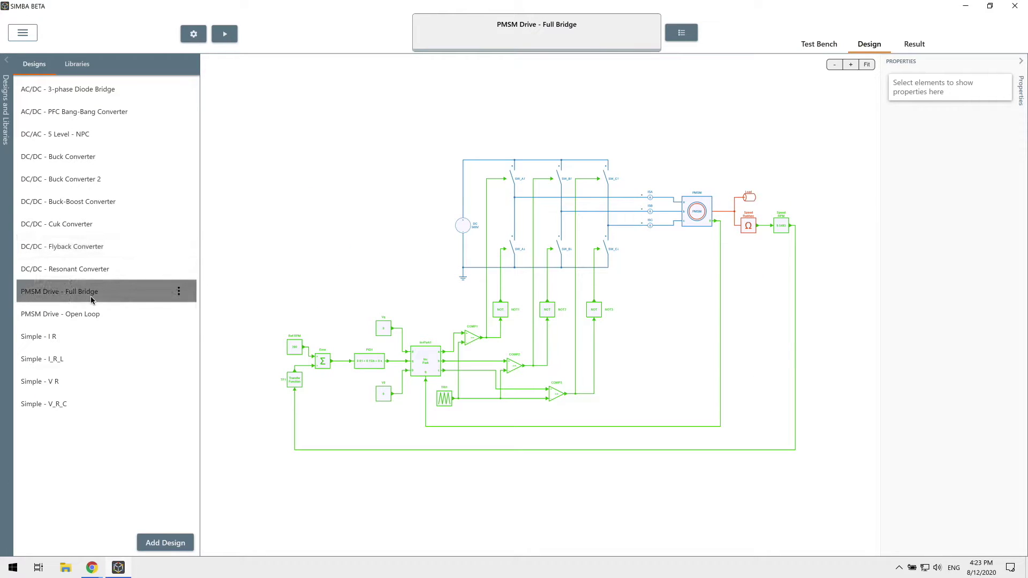
left_click(74, 138)
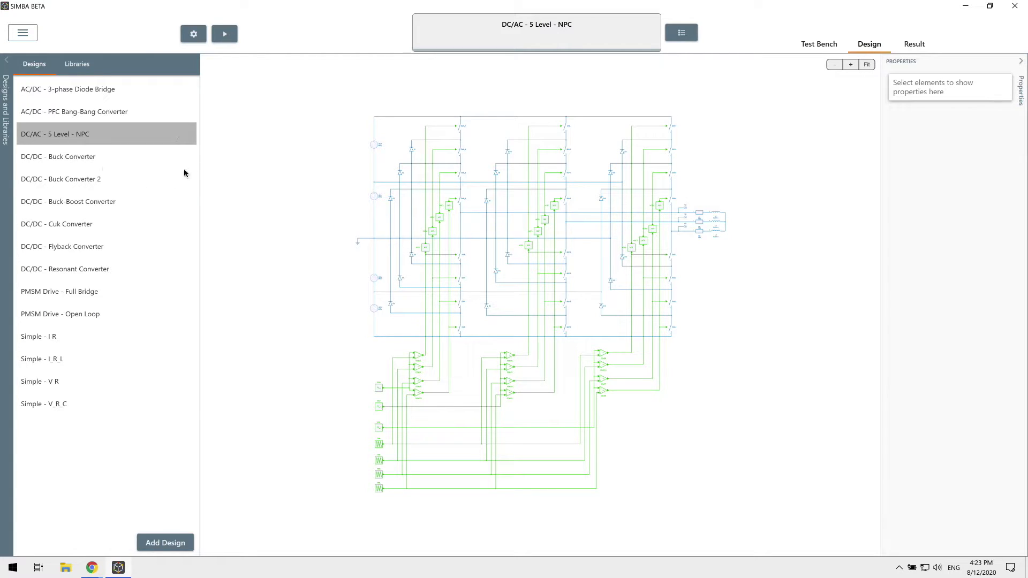
left_click(229, 42)
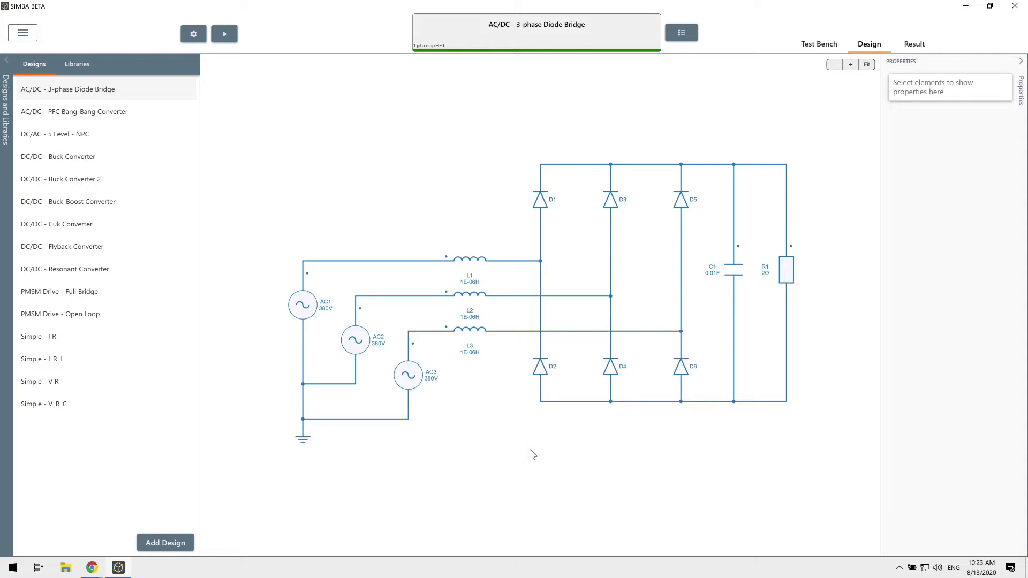
- Add a new empty design and rename it from Design 1 to 'Buck-Boost'
left_click(187, 544)
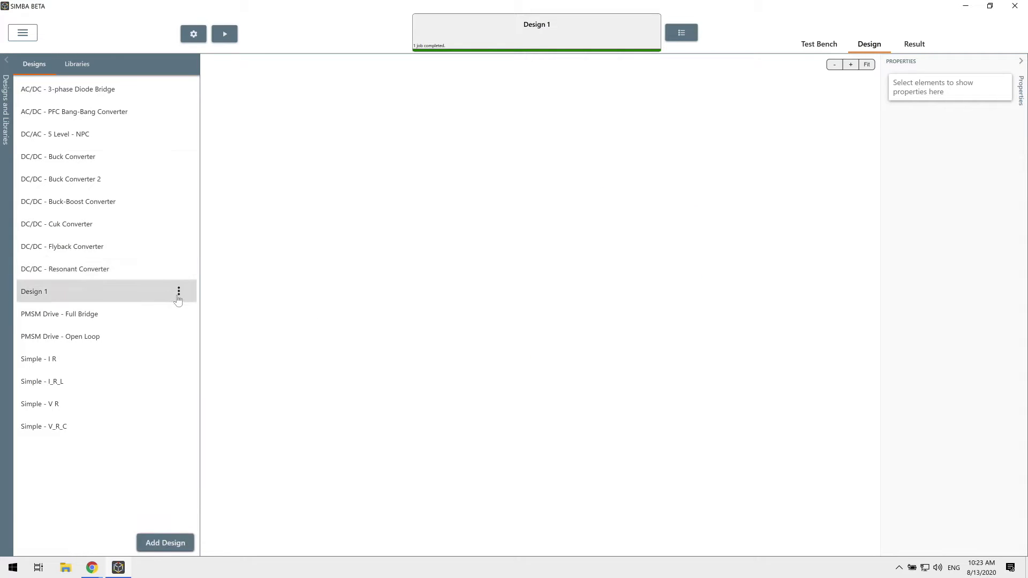
left_click(179, 291)
left_click(167, 345)
left_click_drag(109, 314, 20, 303)
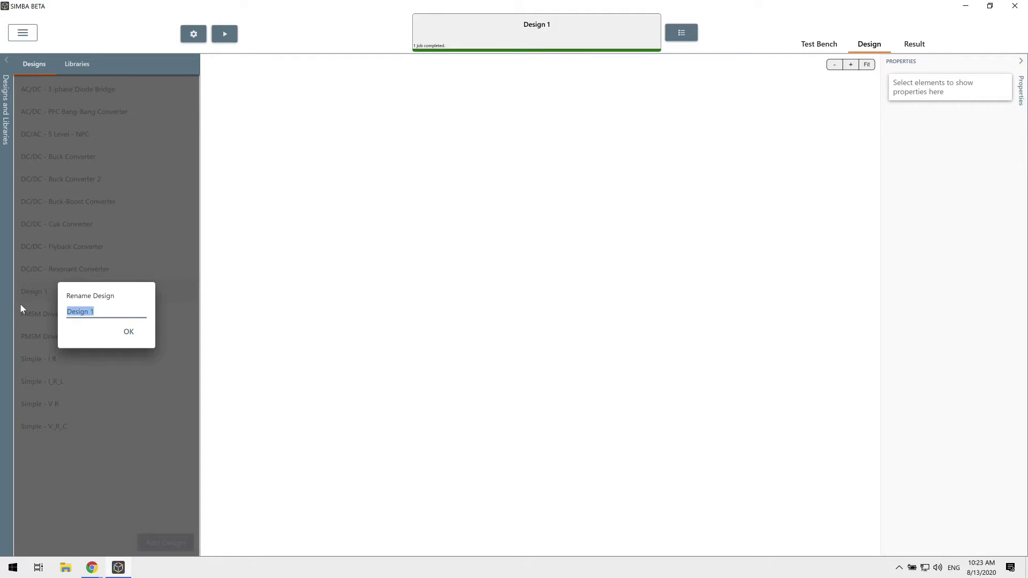
type("Buck-Boost")
key("Return")
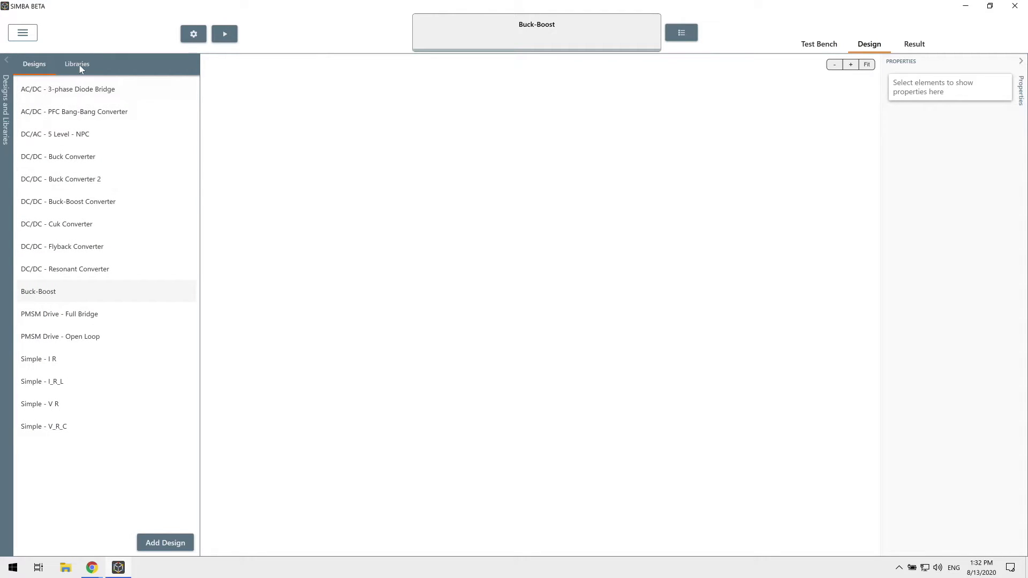
- Show the Electrical component library with the Sources group expanded
left_click(79, 65)
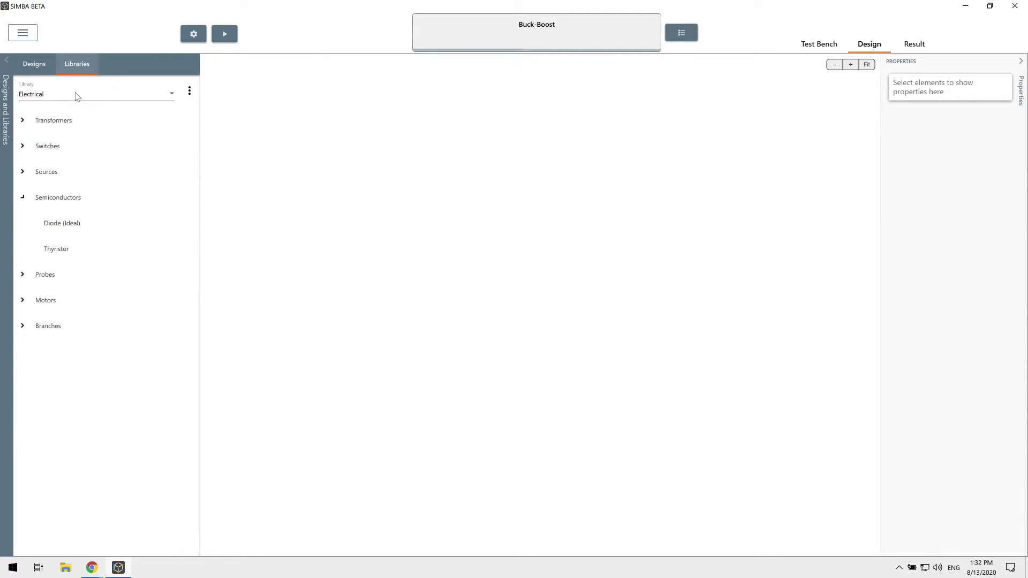
left_click(78, 101)
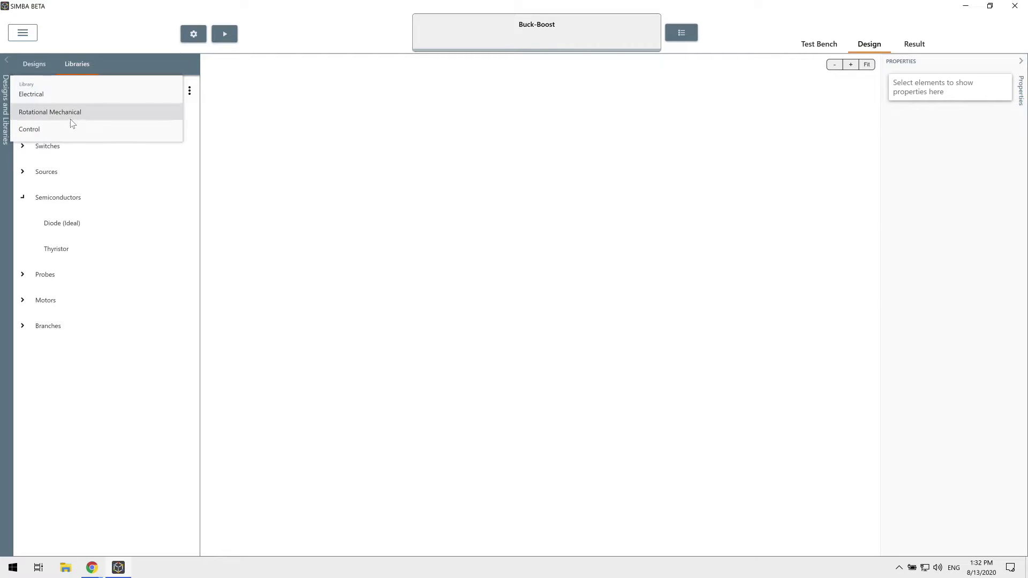
left_click(69, 99)
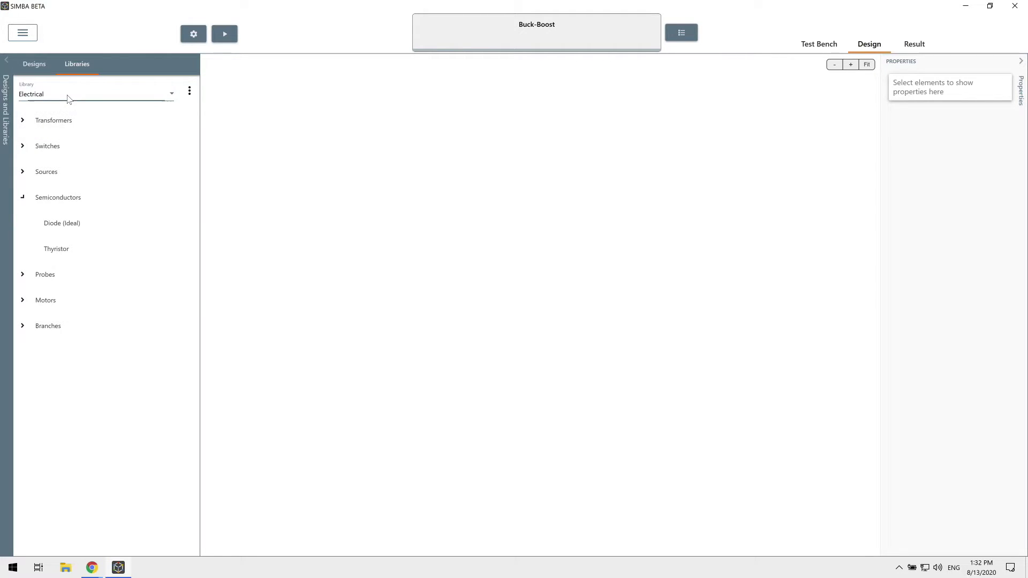
left_click(23, 197)
left_click(23, 171)
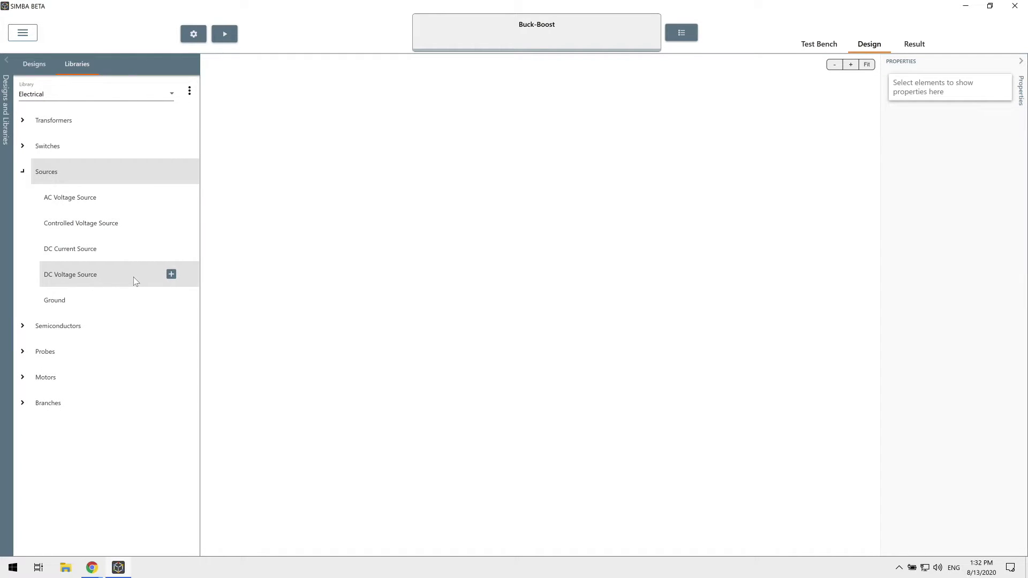
- Place DC voltage source DC1 and controlled switch SW1 above it
left_click(171, 274)
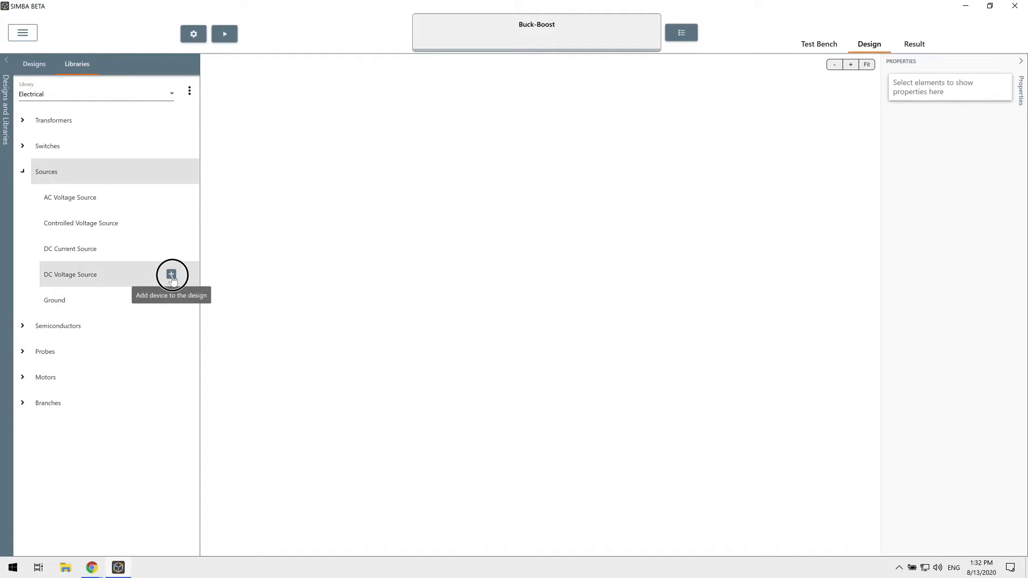
left_click(275, 276)
left_click(23, 174)
left_click(23, 145)
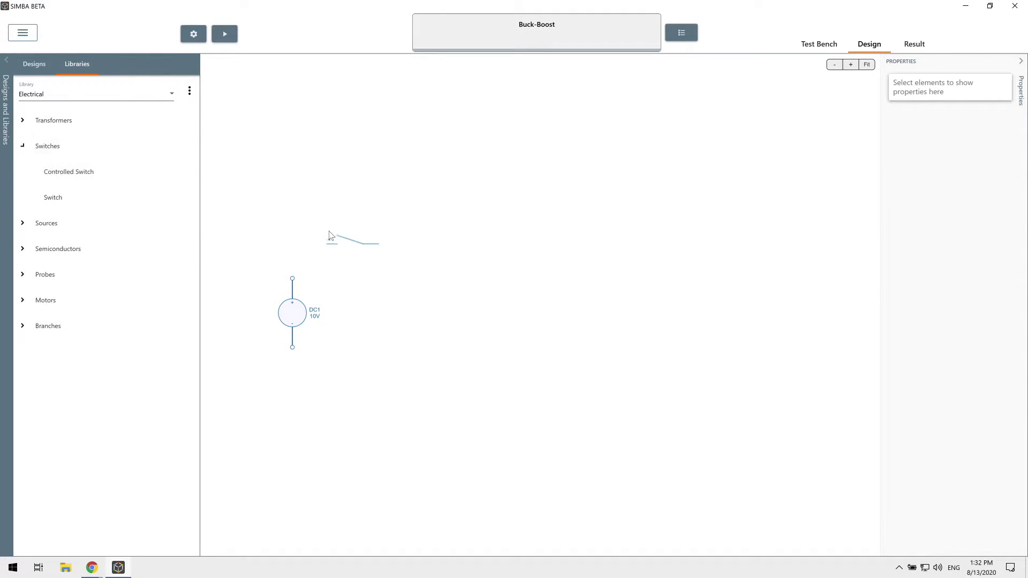
left_click(324, 245)
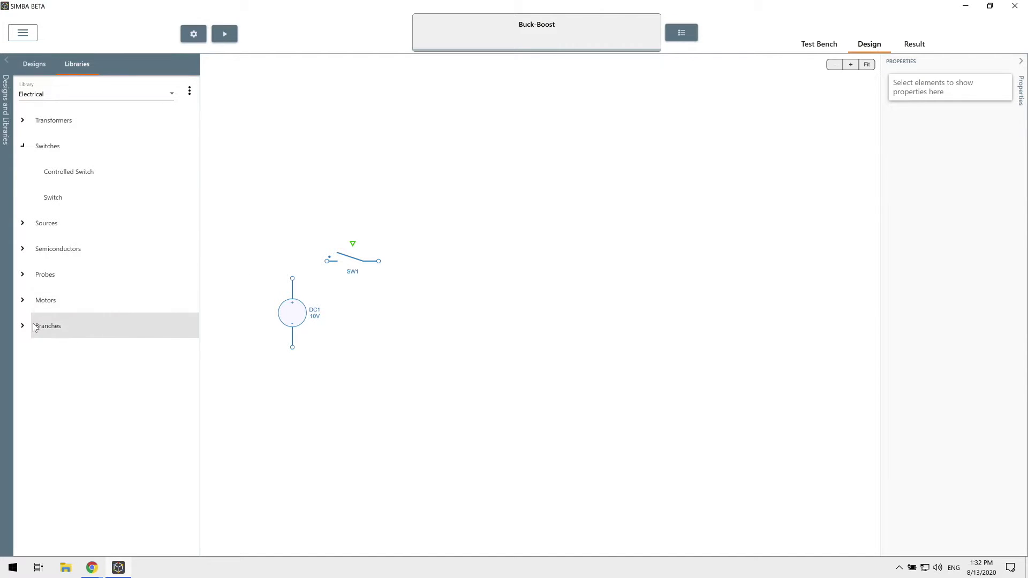
- Place ideal diode D1 right of SW1, flipped to point left
left_click(22, 249)
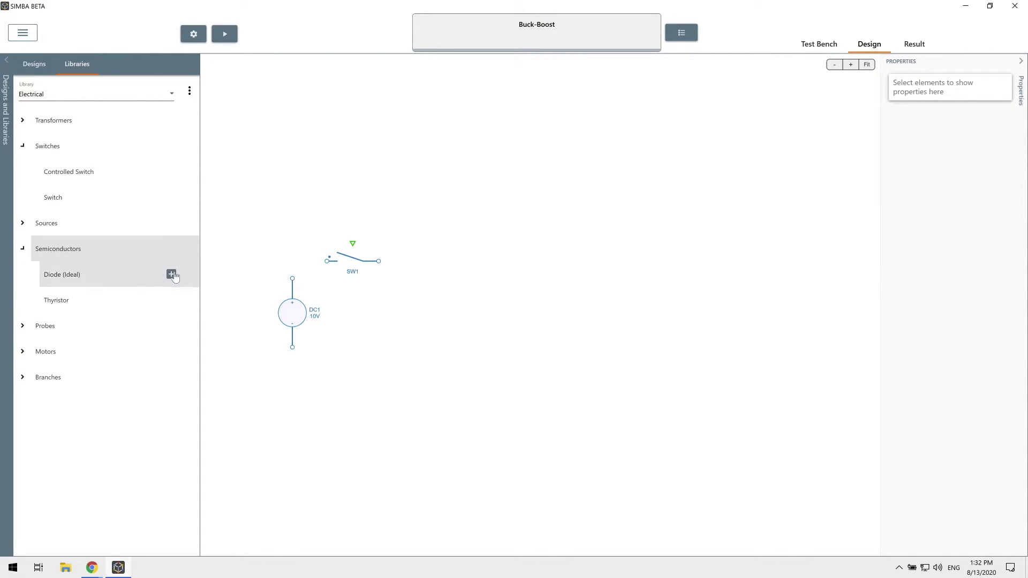
left_click_drag(168, 273, 489, 261)
left_click(489, 262)
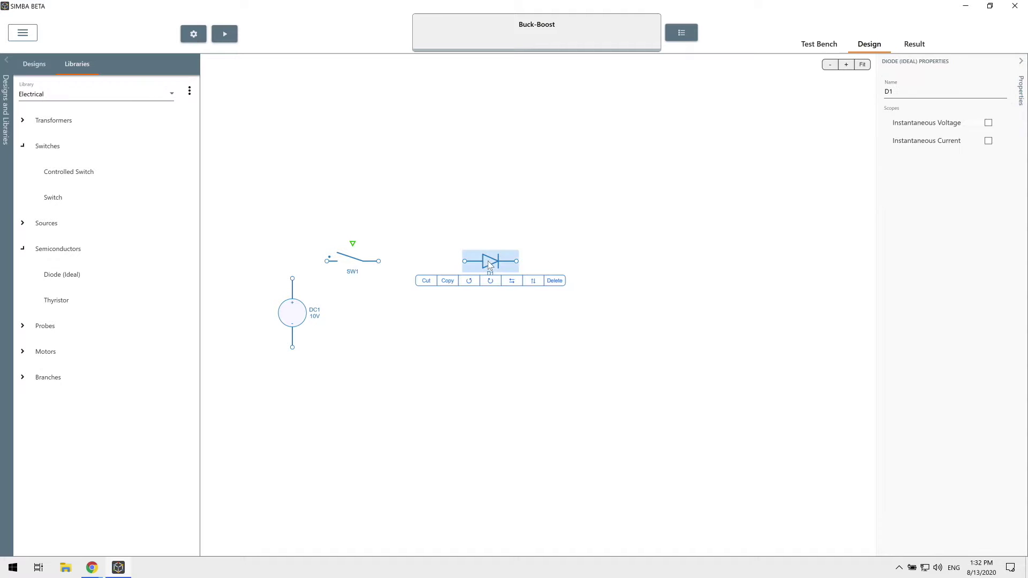
left_click(513, 284)
- Add upright inductor L1 and resistor R1 from Branches, and pick an upright capacitor
left_click(24, 378)
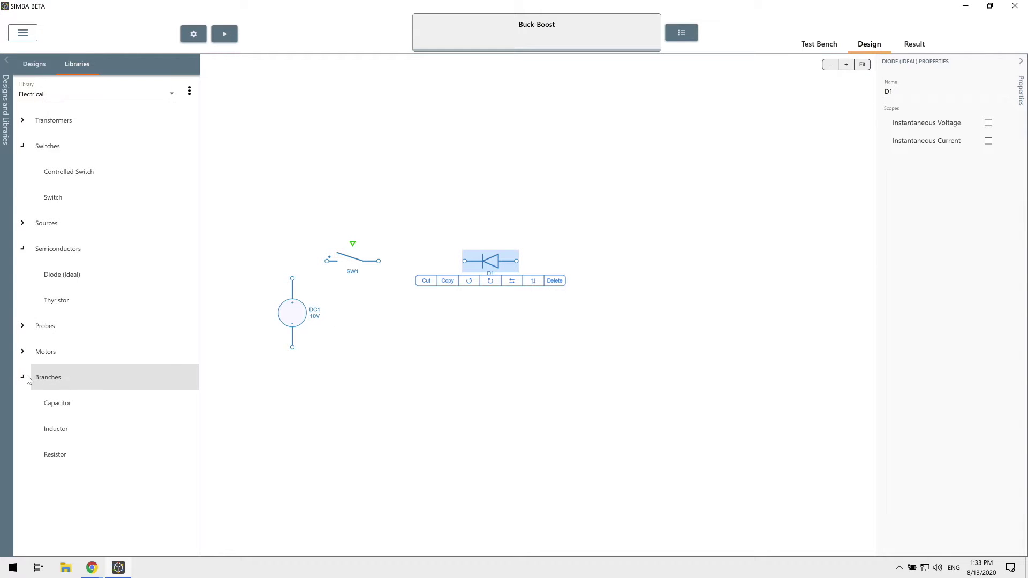
mouse_move(121, 432)
left_click(170, 428)
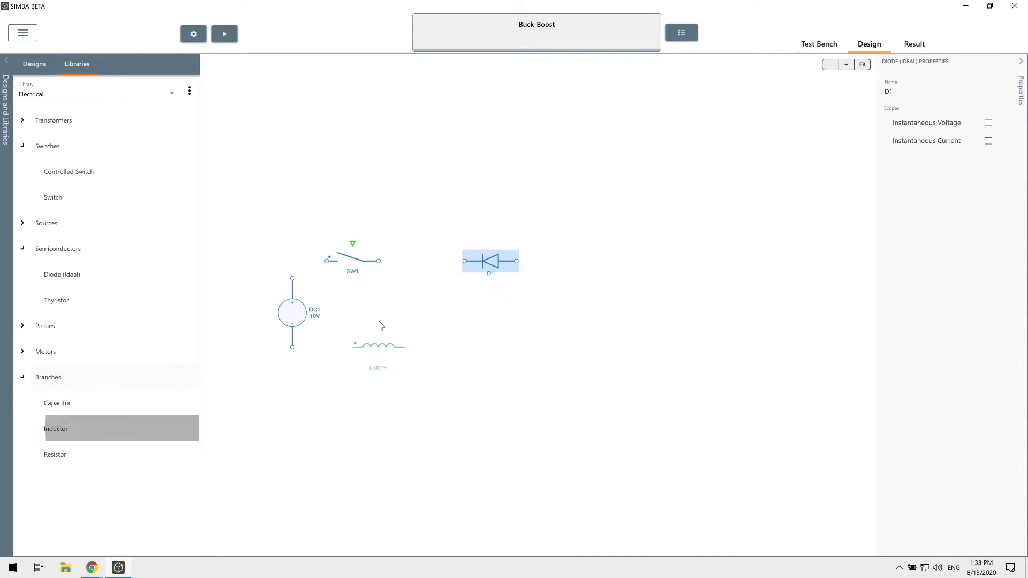
key("ctrl+r")
left_click(397, 308)
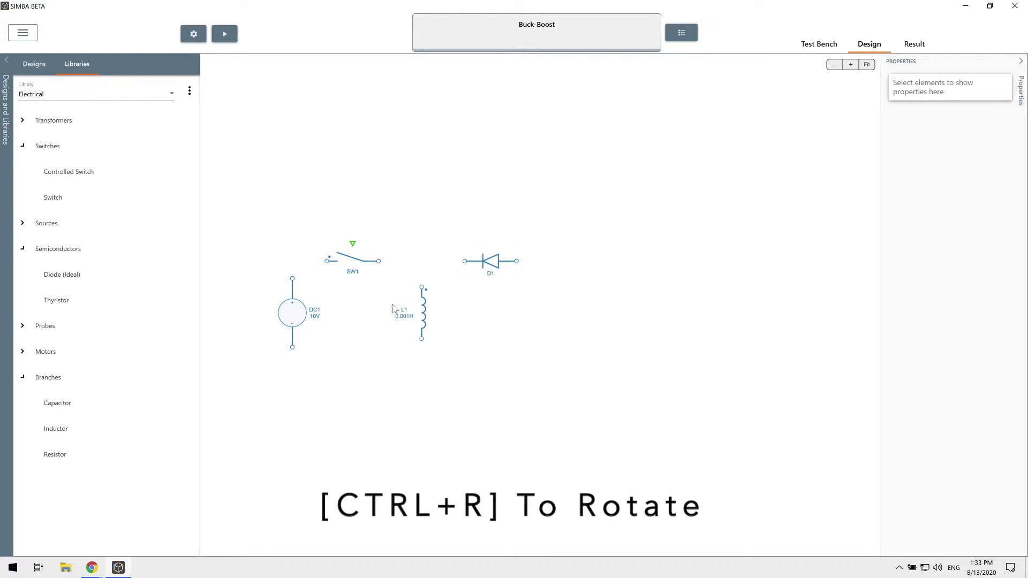
left_click(173, 455)
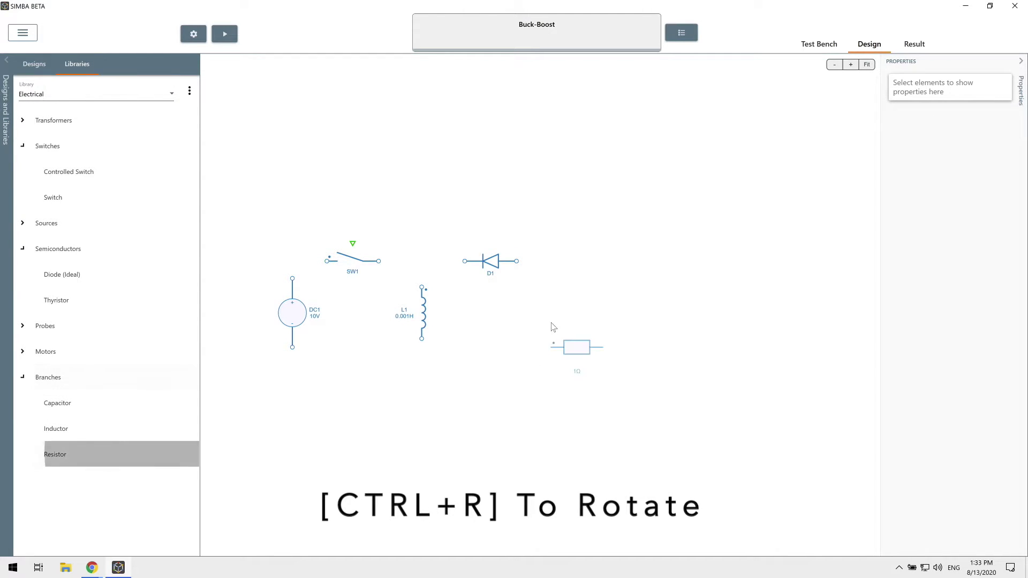
key("ctrl+r")
left_click(618, 304)
mouse_move(87, 401)
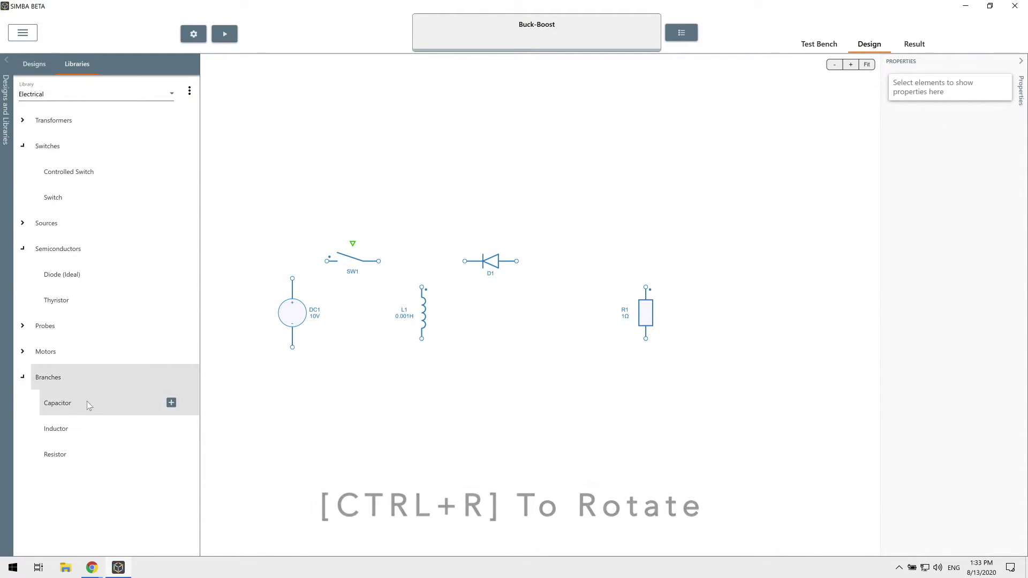
left_click(171, 403)
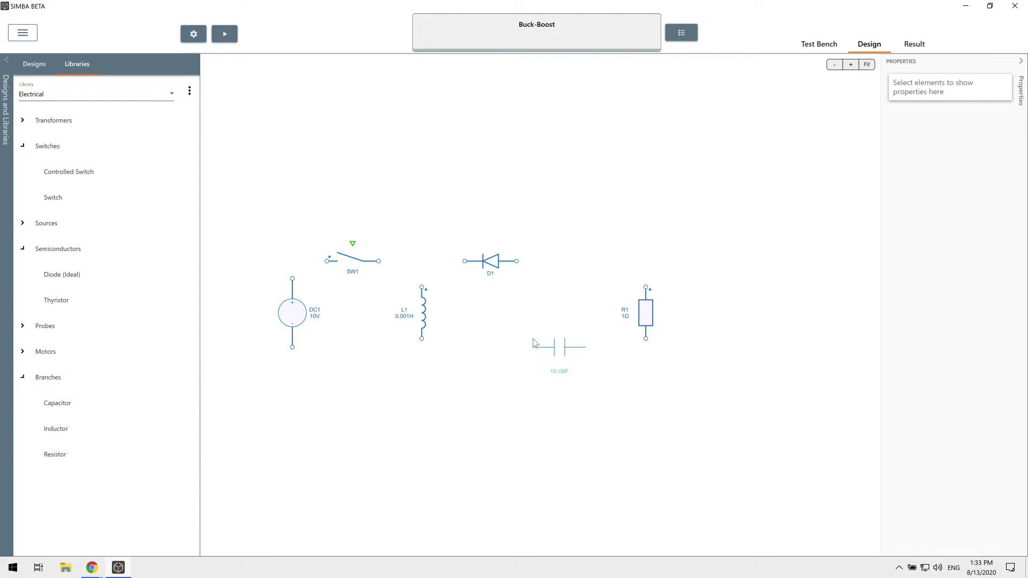
key("ctrl+r")
- Place capacitor C1 beside R1 and wire C1, R1, D1 and L1 along the top
left_click(549, 312)
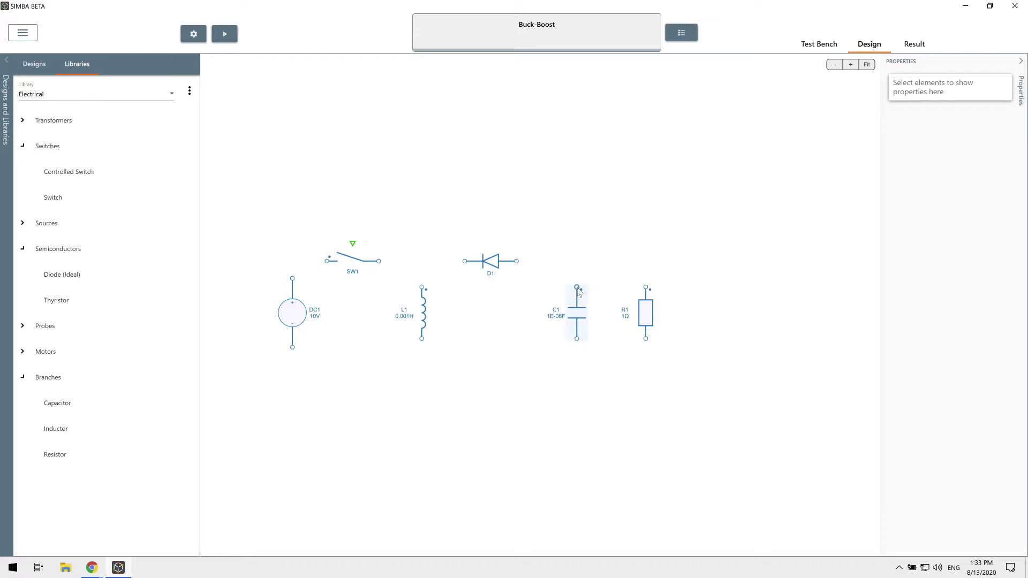
left_click_drag(578, 289, 518, 263)
left_click_drag(646, 287, 577, 263)
left_click_drag(465, 261, 422, 288)
left_click(435, 262)
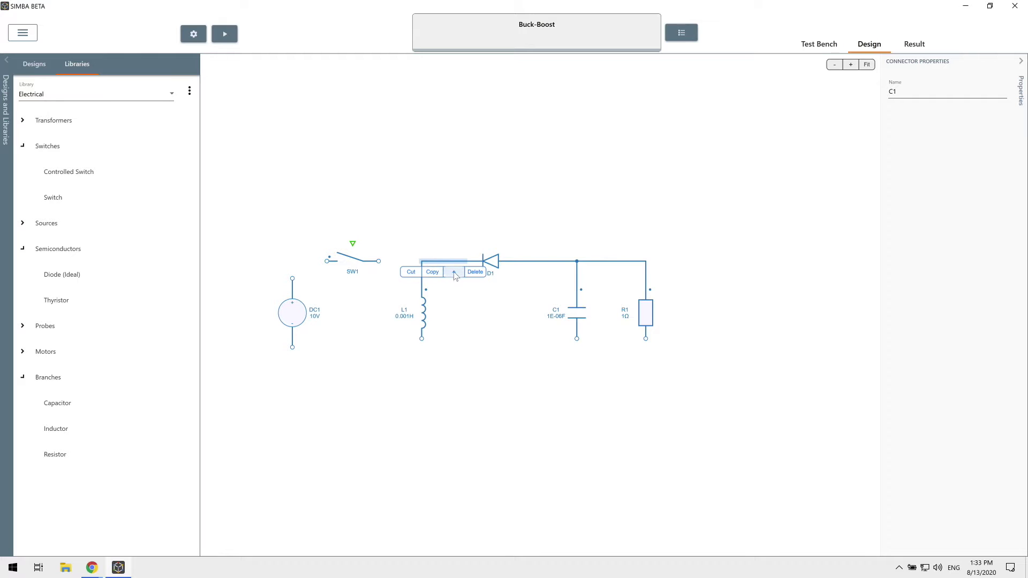
left_click(454, 272)
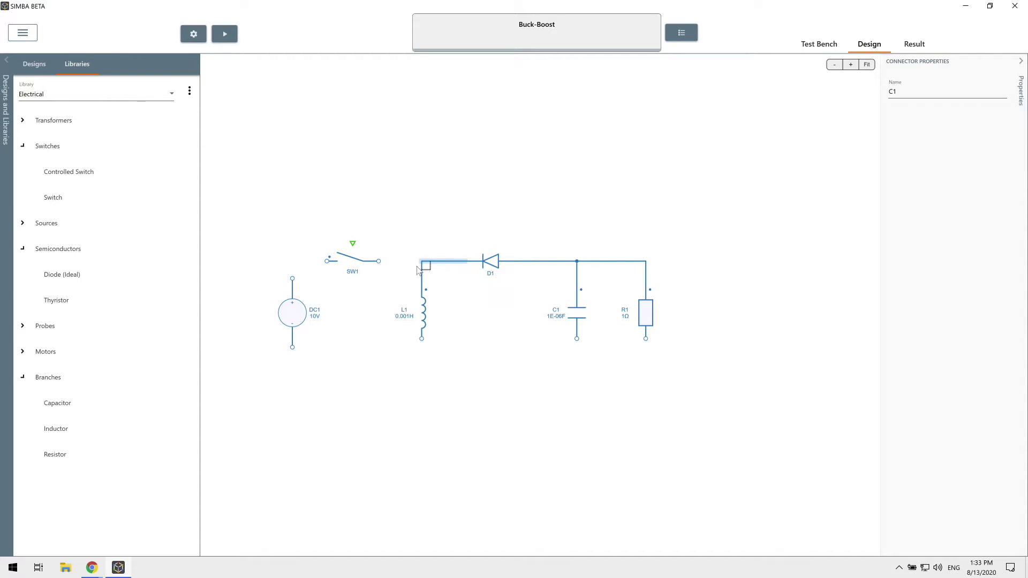
- Wire SW1 between DC1 and the L1–D1 junction, and close the bottom return through L1, C1, R1
left_click_drag(378, 262, 421, 261)
mouse_move(327, 261)
left_mouse_down()
mouse_move(293, 276)
mouse_move(292, 262)
left_mouse_up()
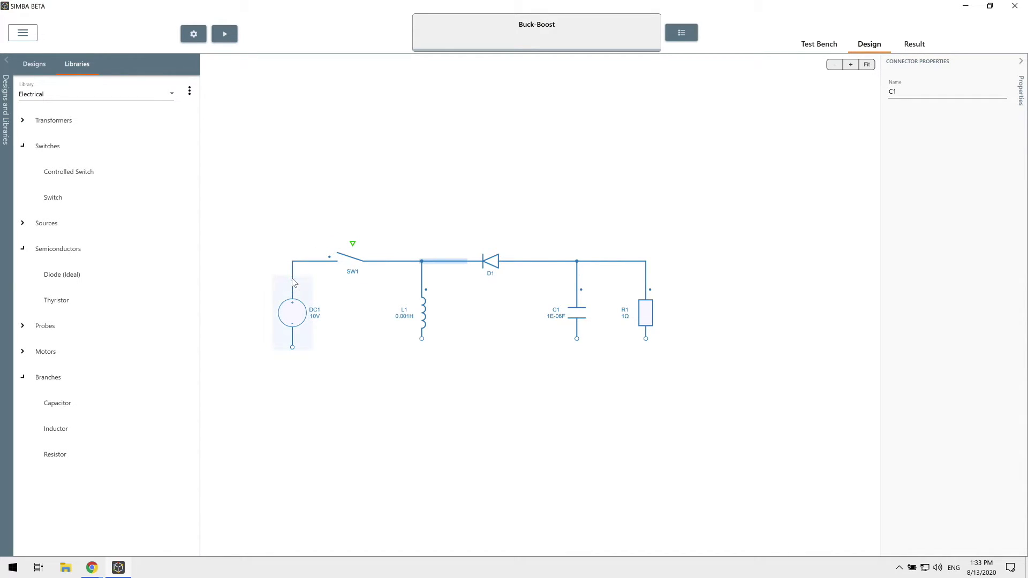
mouse_move(292, 347)
left_mouse_down()
mouse_move(317, 368)
mouse_move(422, 339)
left_mouse_up()
left_click_drag(577, 340, 422, 355)
left_click_drag(646, 339, 576, 356)
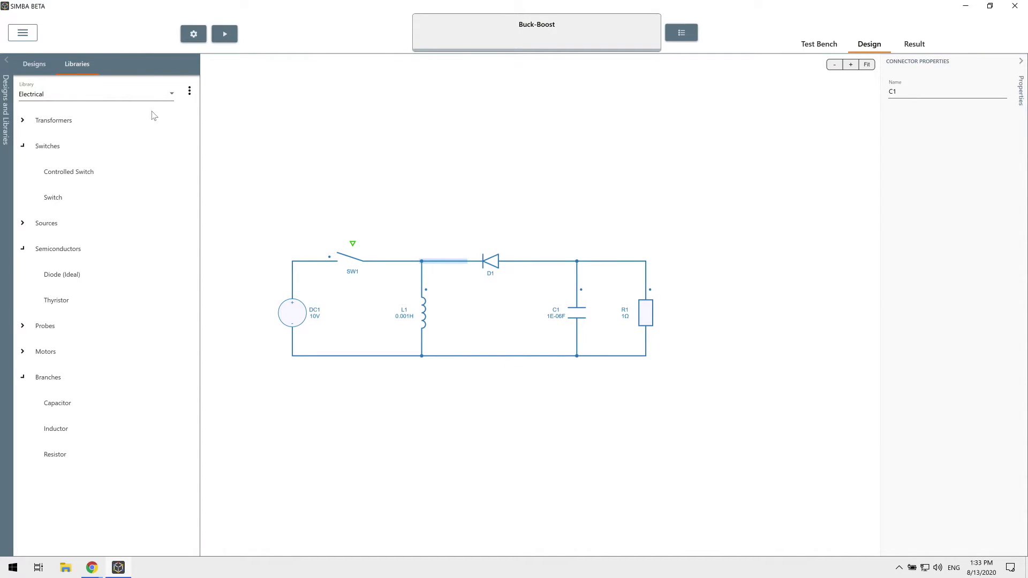
left_click(92, 95)
- Add a Control-library Square Wave source above SW1 and wire it to SW1's gate
left_click(93, 130)
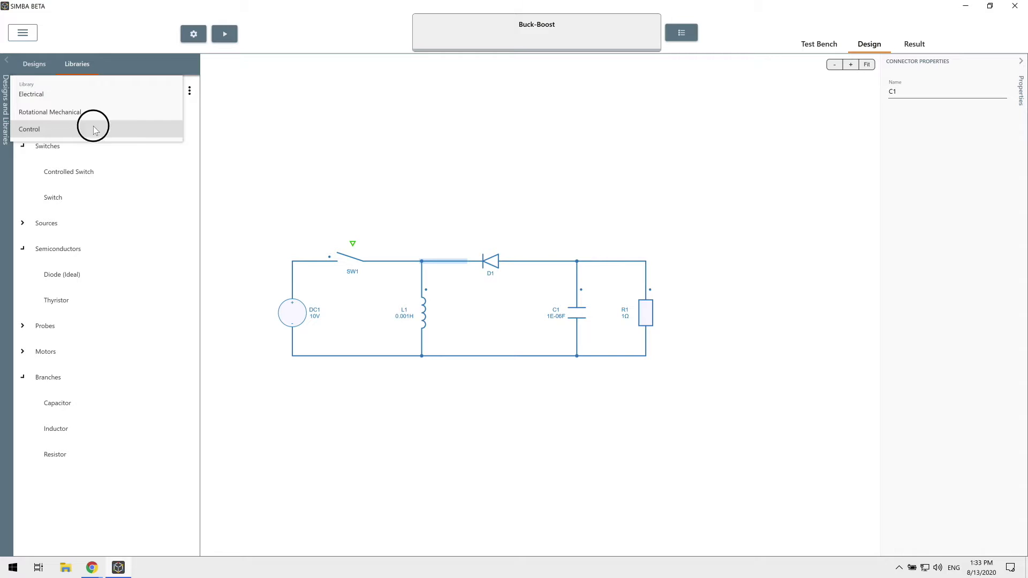
left_click(24, 146)
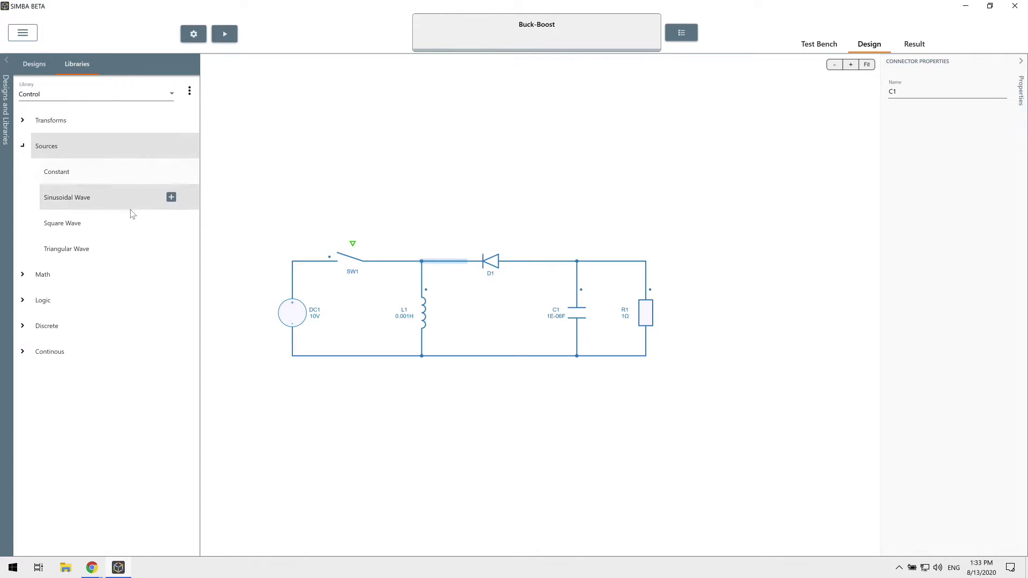
left_click_drag(183, 224, 358, 245)
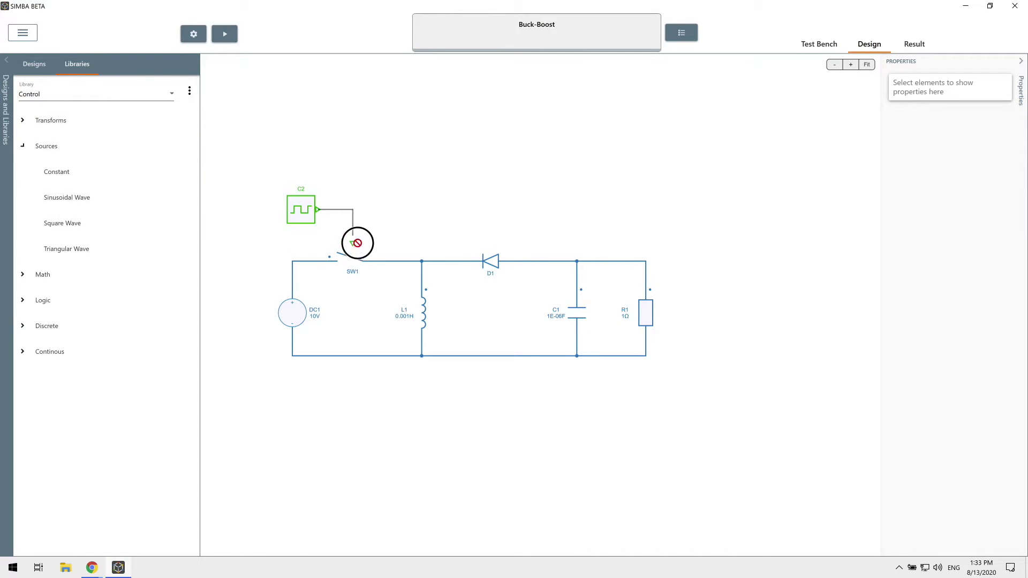
left_click(309, 203)
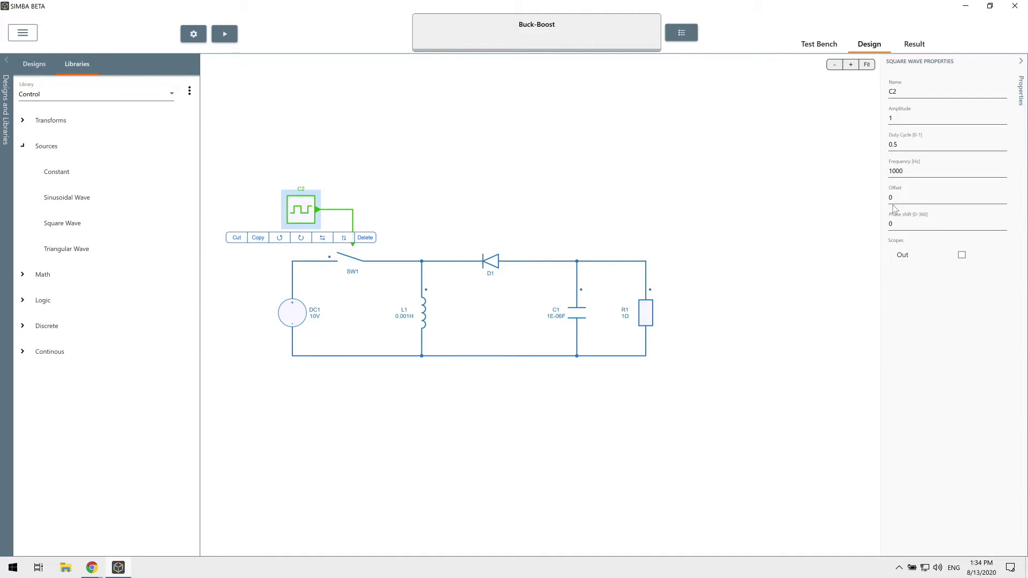
- Rename the square wave source to 'PWM'
double_click(941, 90)
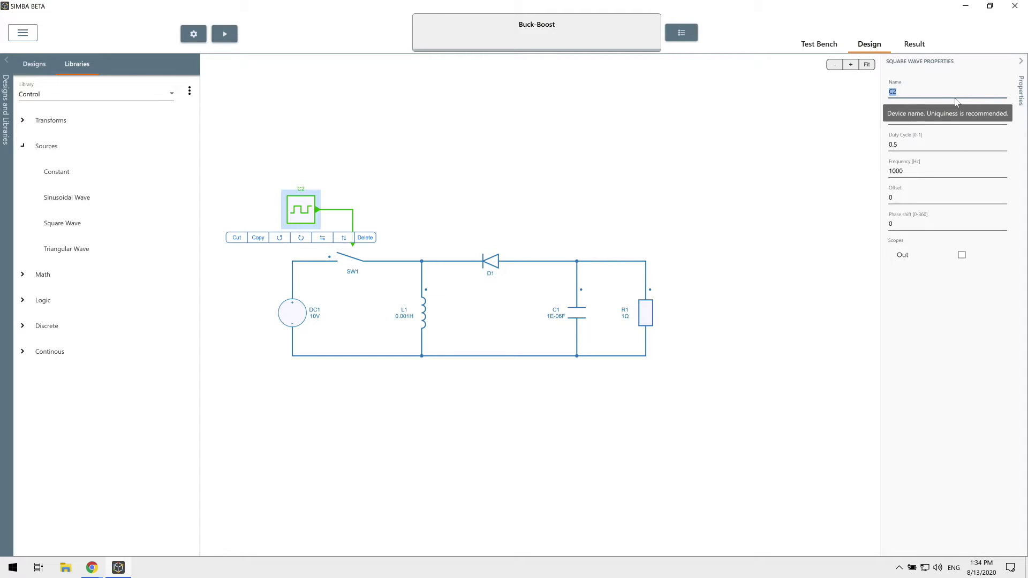
type("PWM")
left_click_drag(918, 171, 852, 170)
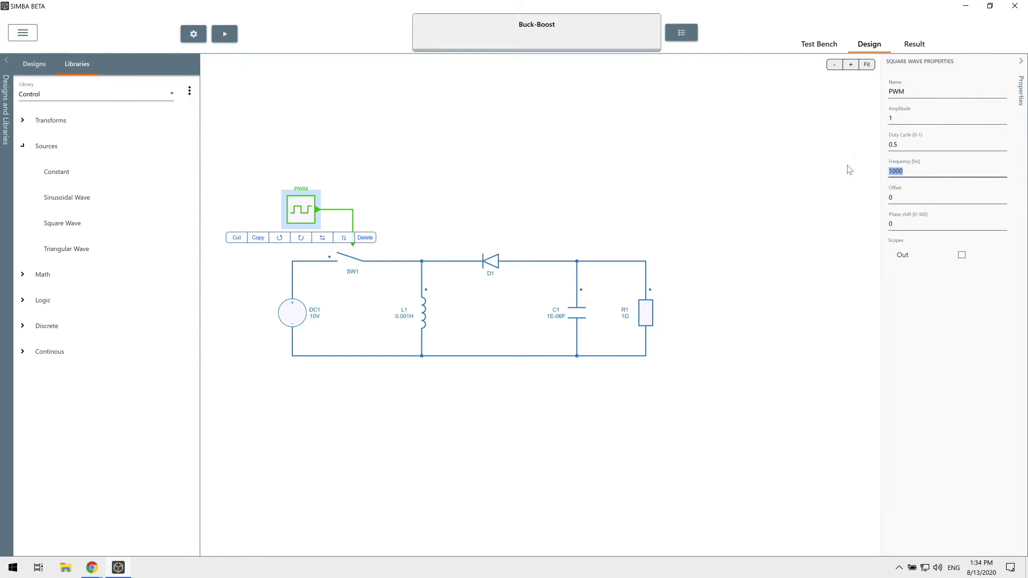
- Set the PWM frequency to 100E3 Hz and L1's inductance to 100E-6 H
type("100E3")
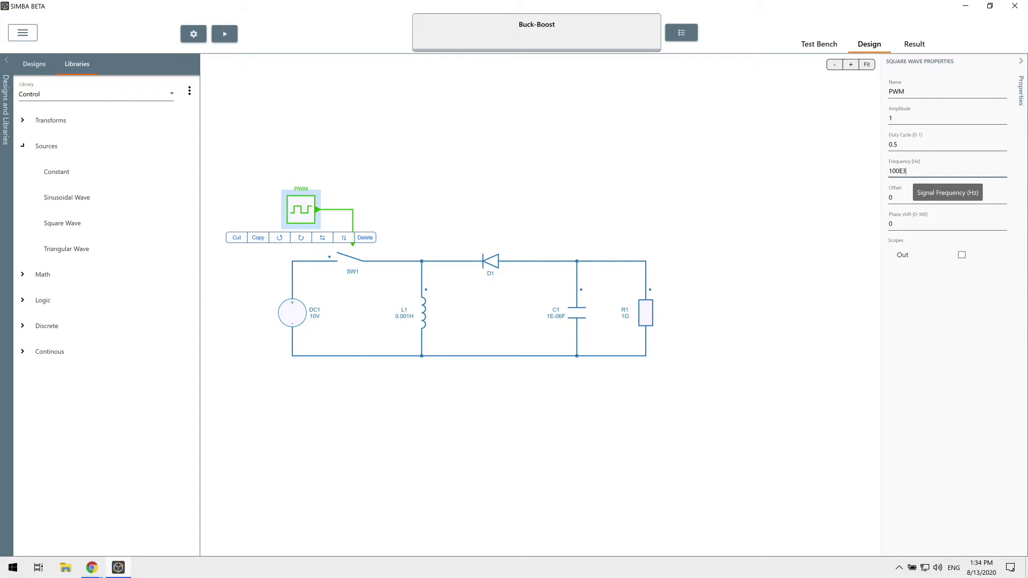
left_click(892, 199)
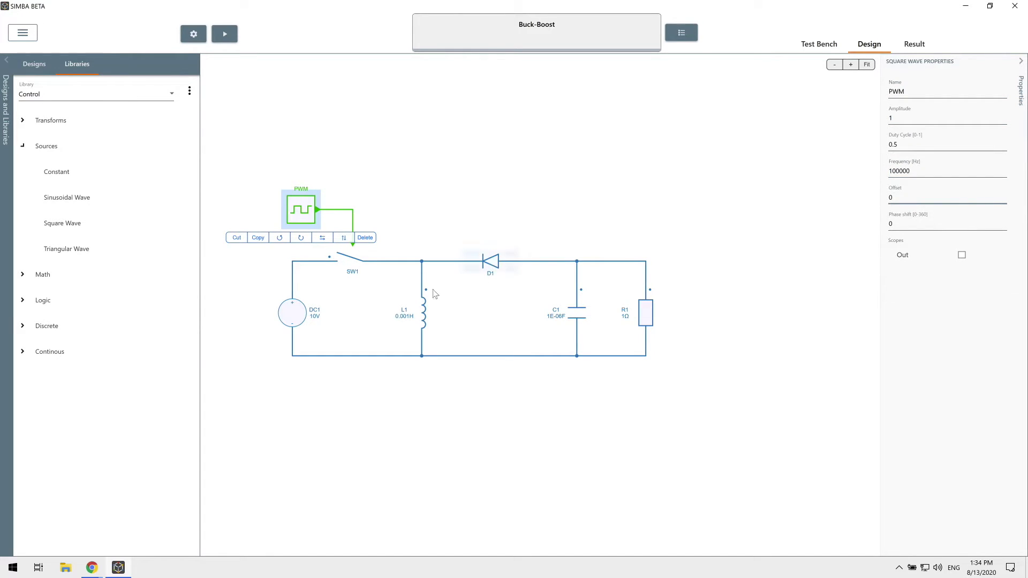
left_click(429, 316)
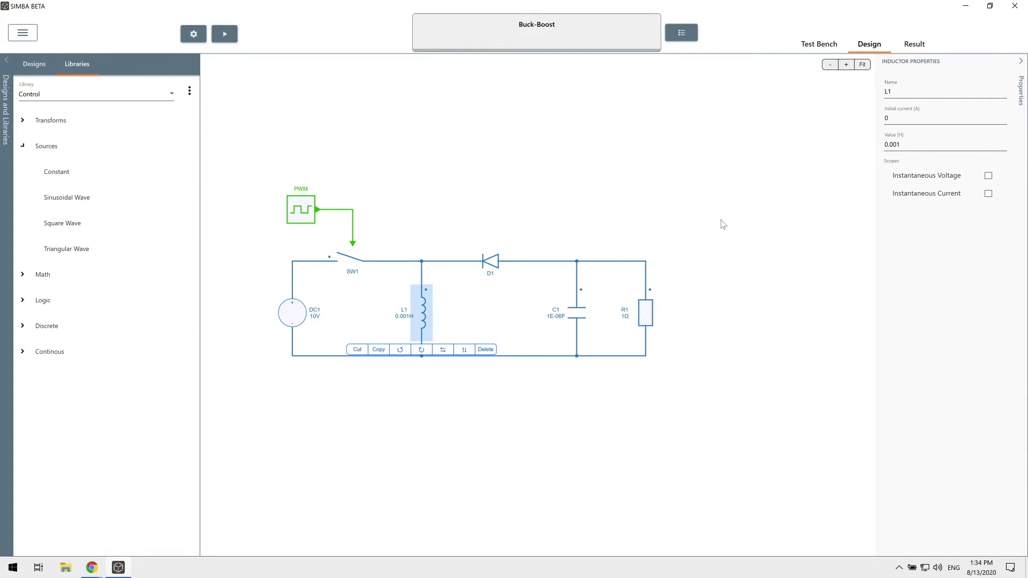
left_click_drag(907, 142, 873, 143)
type("100E-6")
left_click(581, 324)
- Change C1's capacitance to 10E-06 F and R1's resistance to 5 Ω
left_click(889, 146)
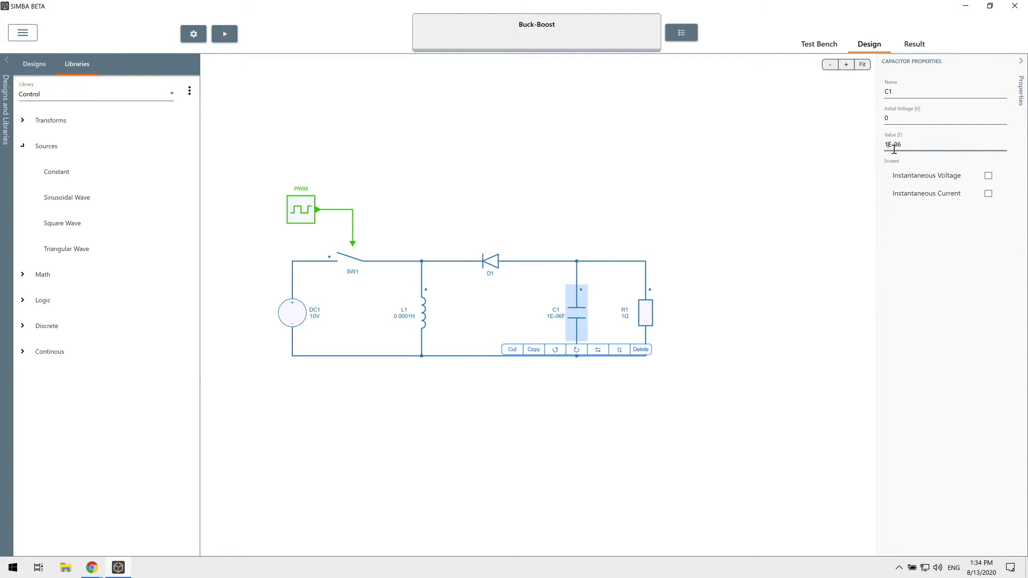
type("0")
left_click(641, 332)
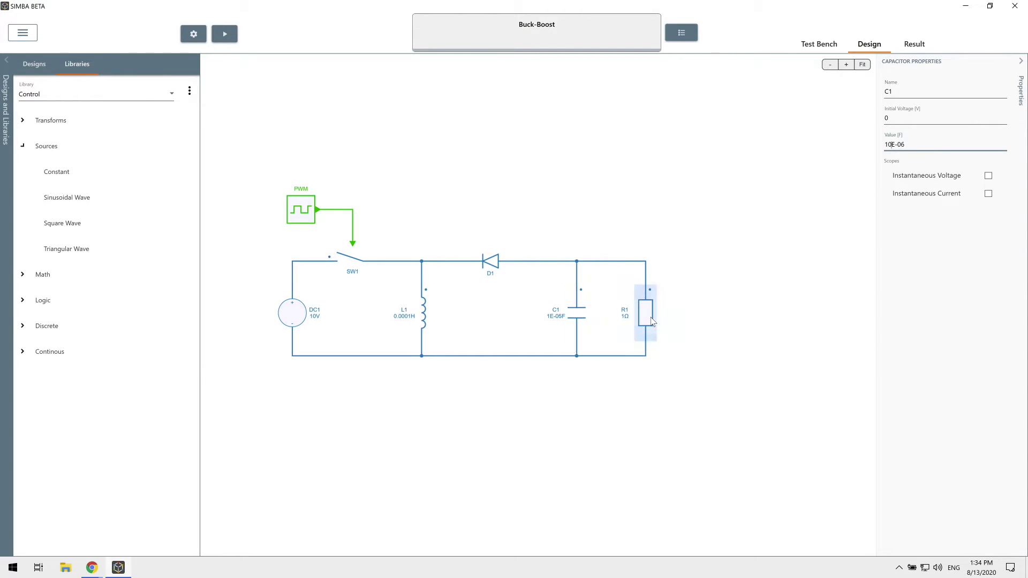
double_click(923, 127)
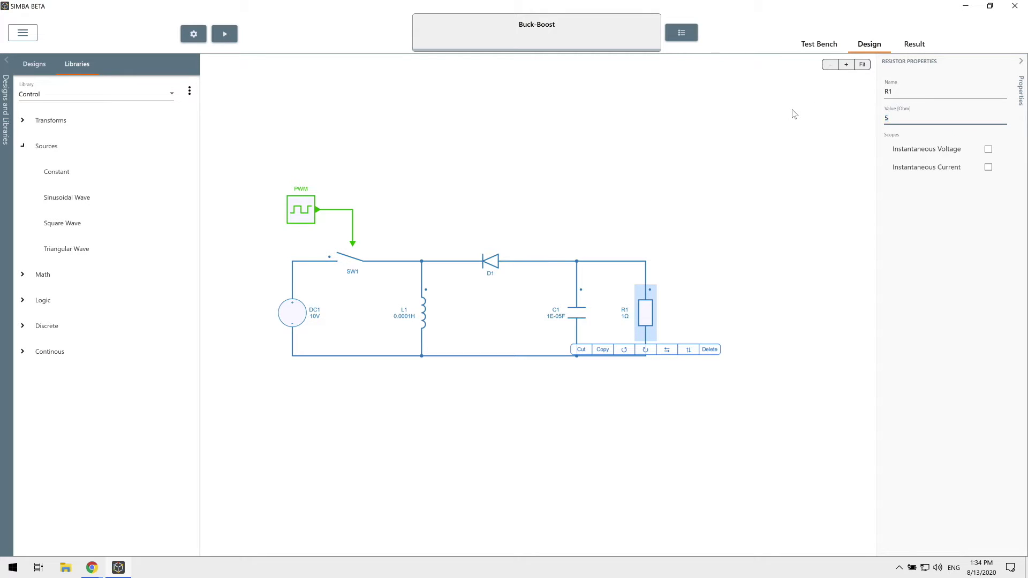
left_click(716, 286)
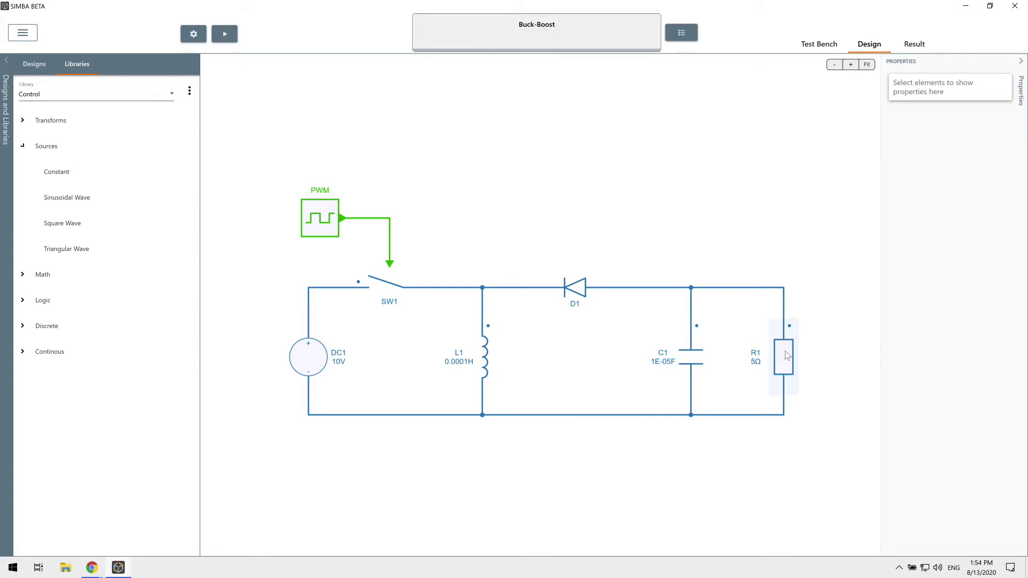
- Enable scopes on R1's instantaneous voltage, L1's instantaneous current and the PWM output
left_click(786, 355)
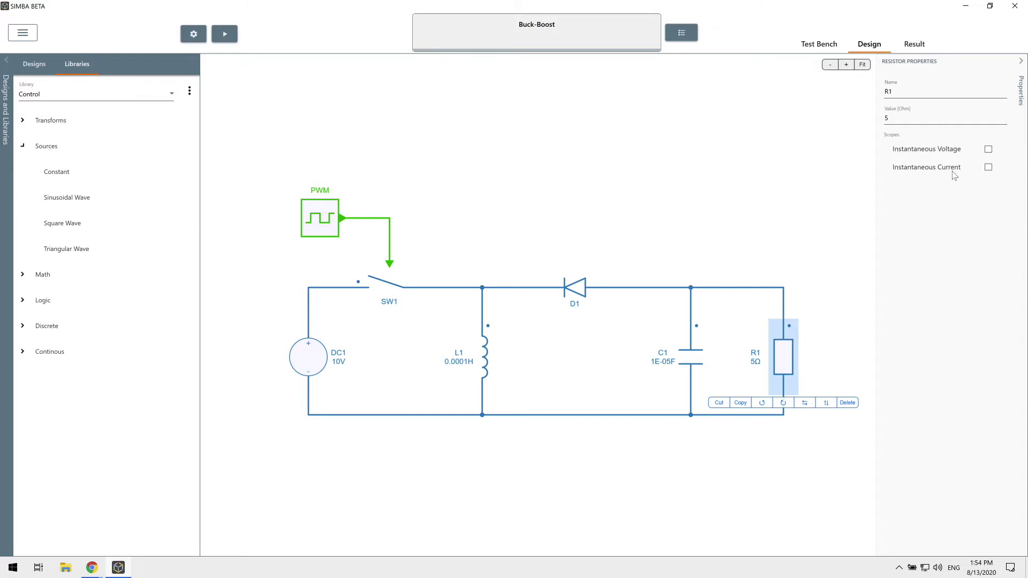
left_click(988, 150)
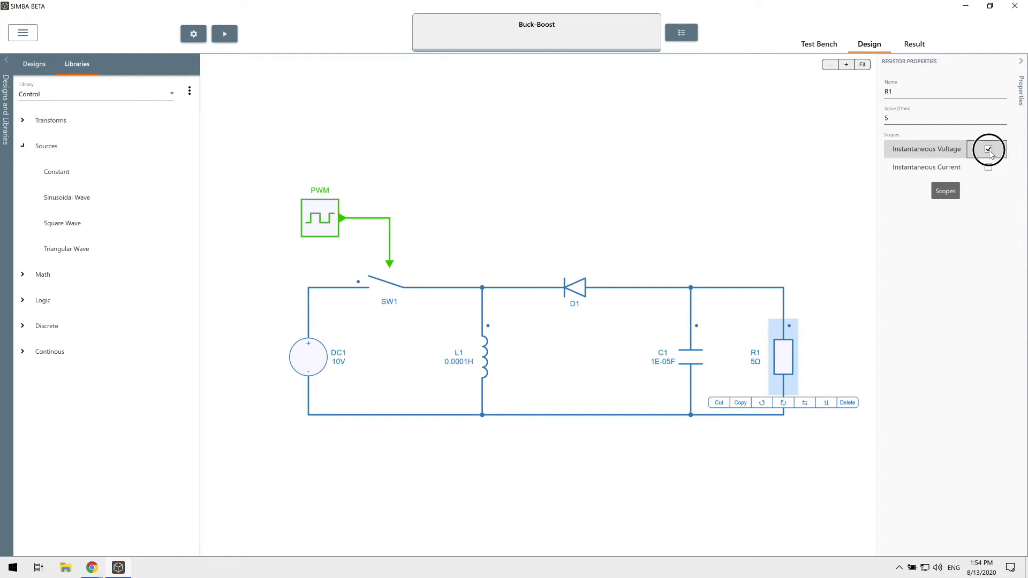
left_click(492, 354)
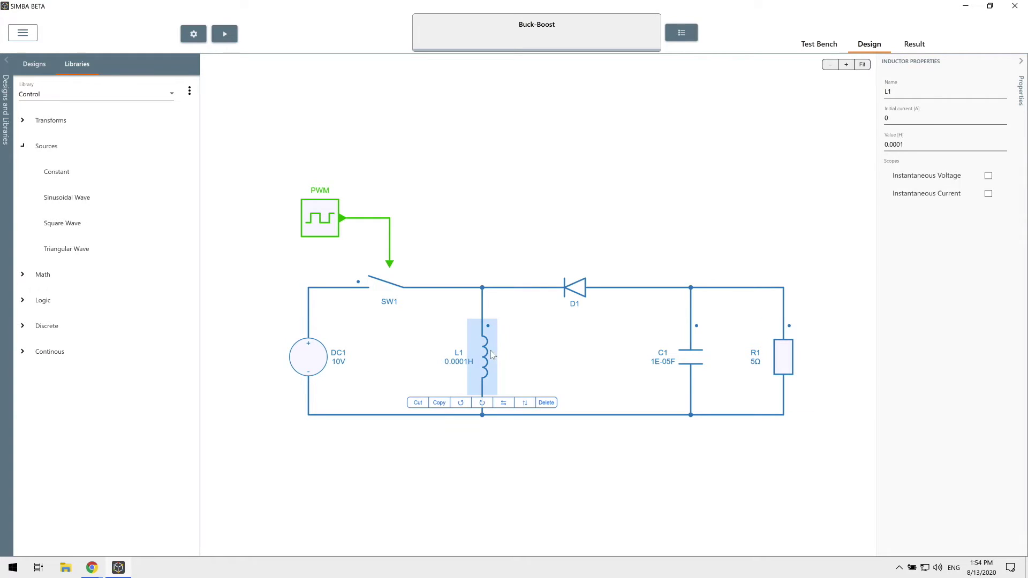
left_click(988, 194)
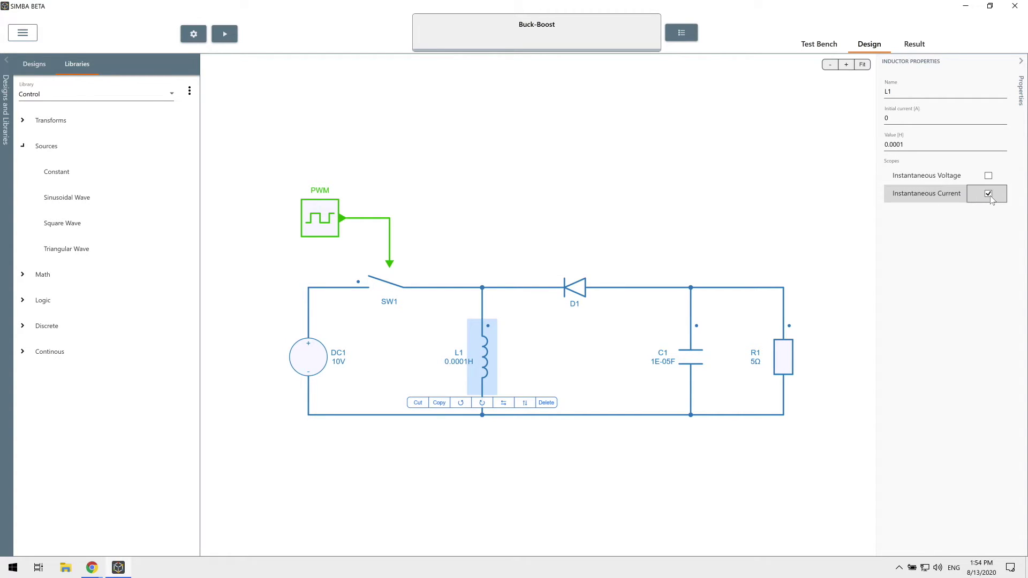
left_click(464, 227)
left_click(324, 231)
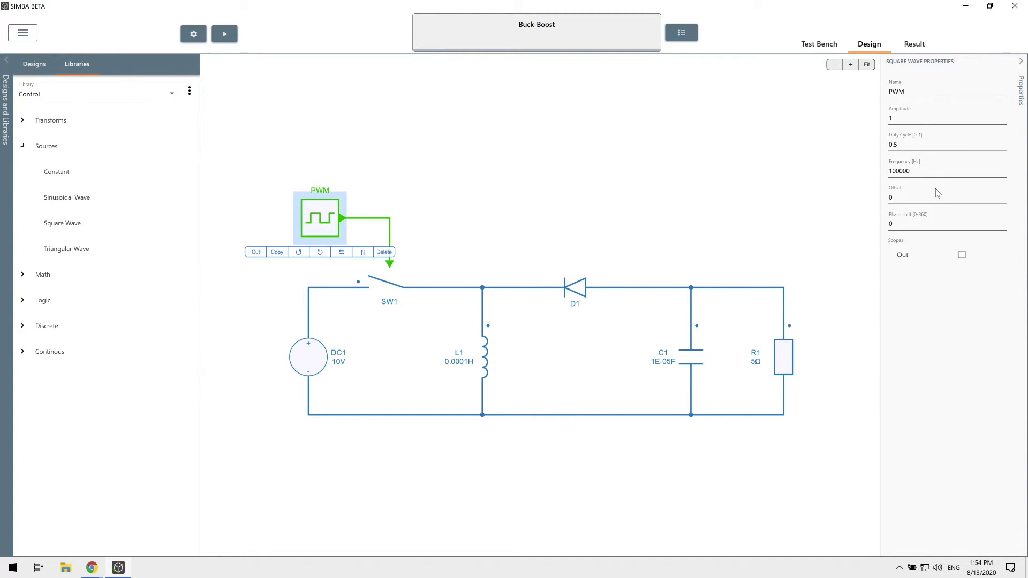
left_click(962, 255)
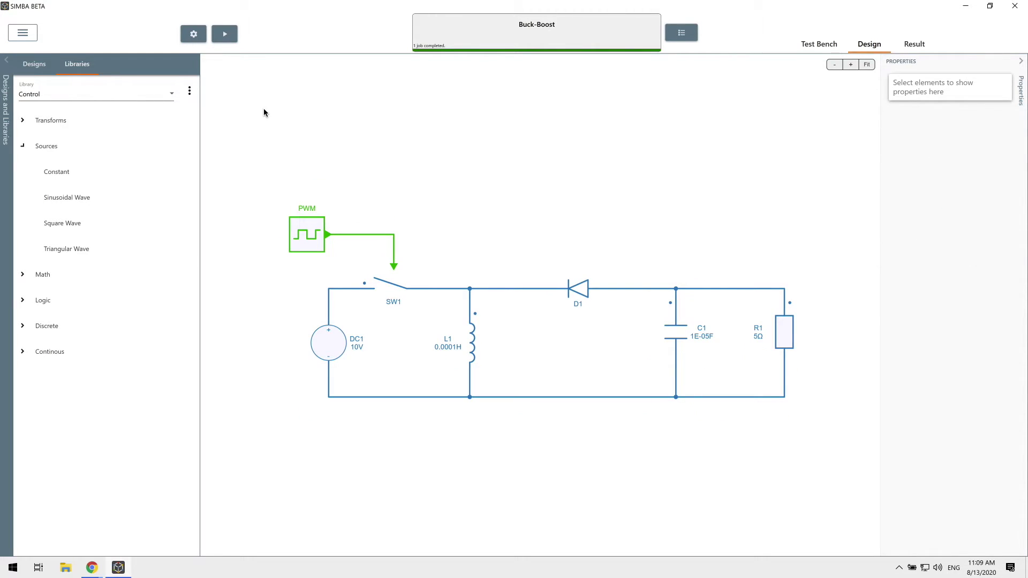
- In Transient Analysis Settings, set Min Time-Step to 50E-9 and End Time to 0.005
left_click(193, 35)
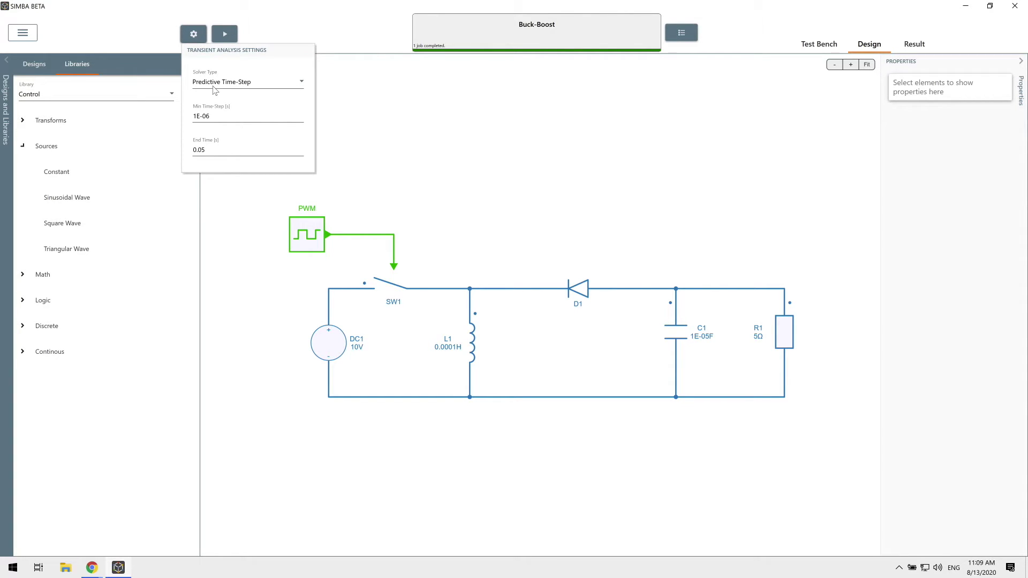
double_click(193, 116)
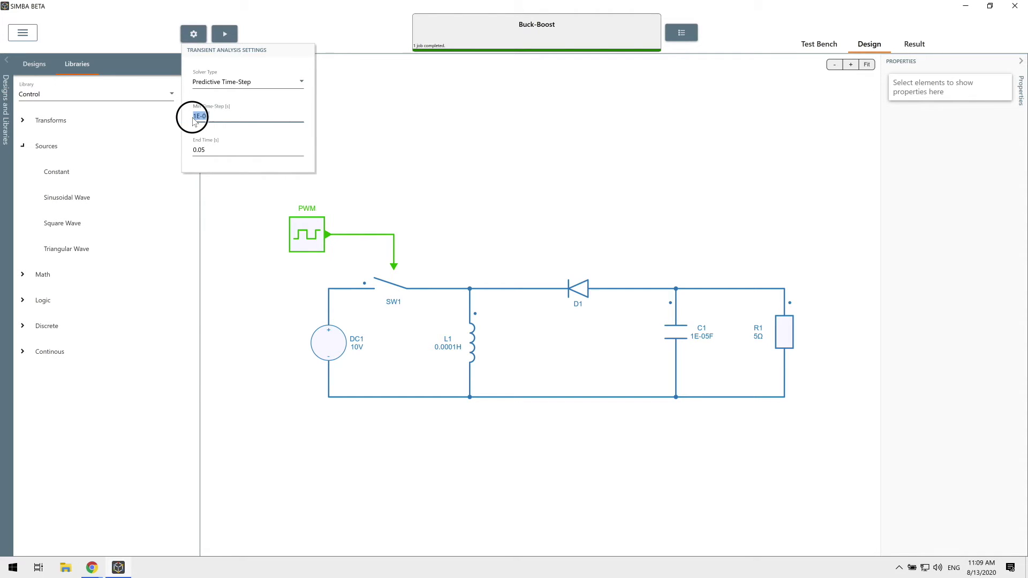
type("50E-9")
left_click(202, 149)
type("0")
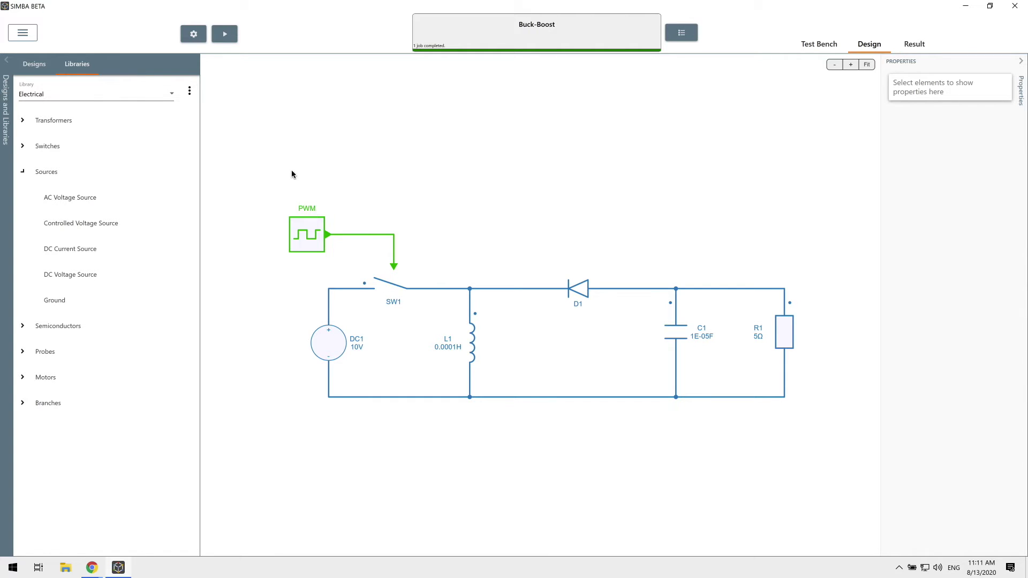
- After the ground error appears, place a Ground under the circuit's bottom wire and rerun
left_click(235, 39)
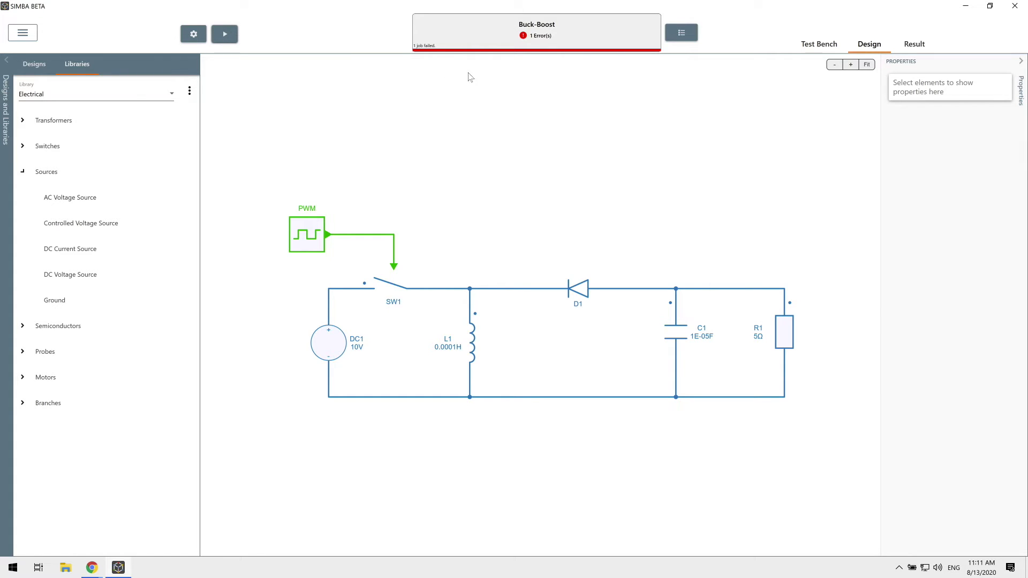
left_click(540, 37)
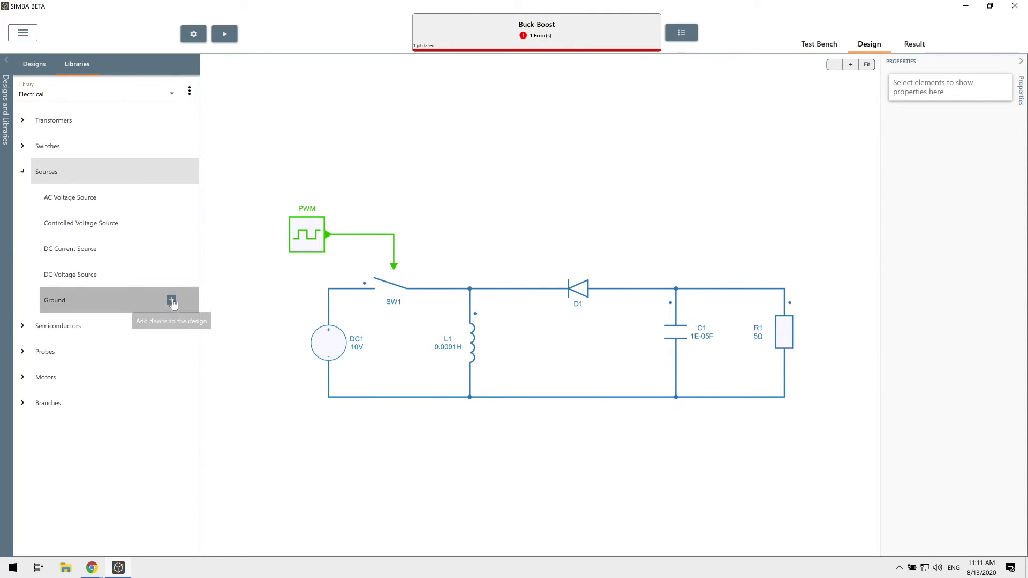
left_click_drag(172, 298, 492, 399)
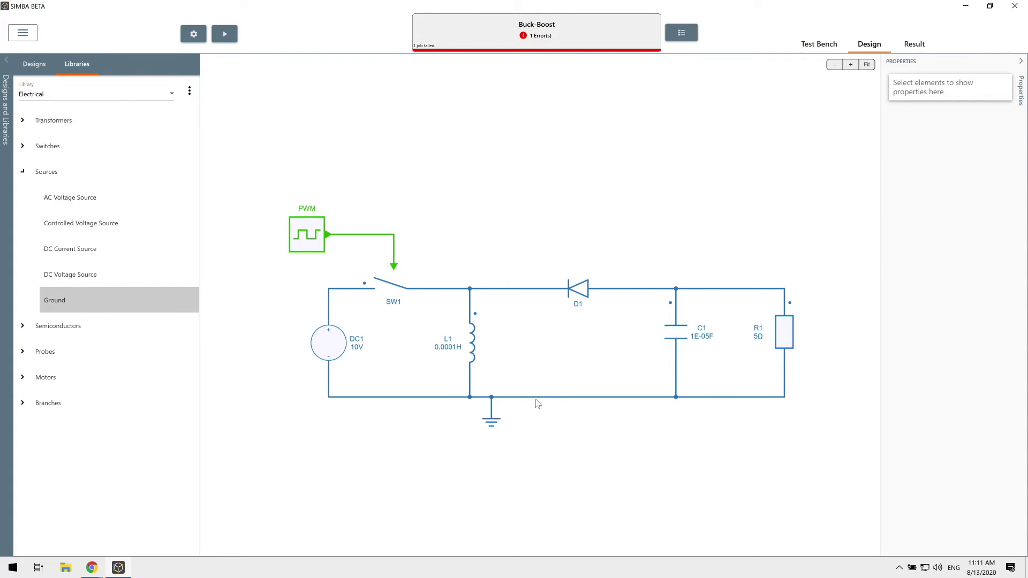
left_click(225, 34)
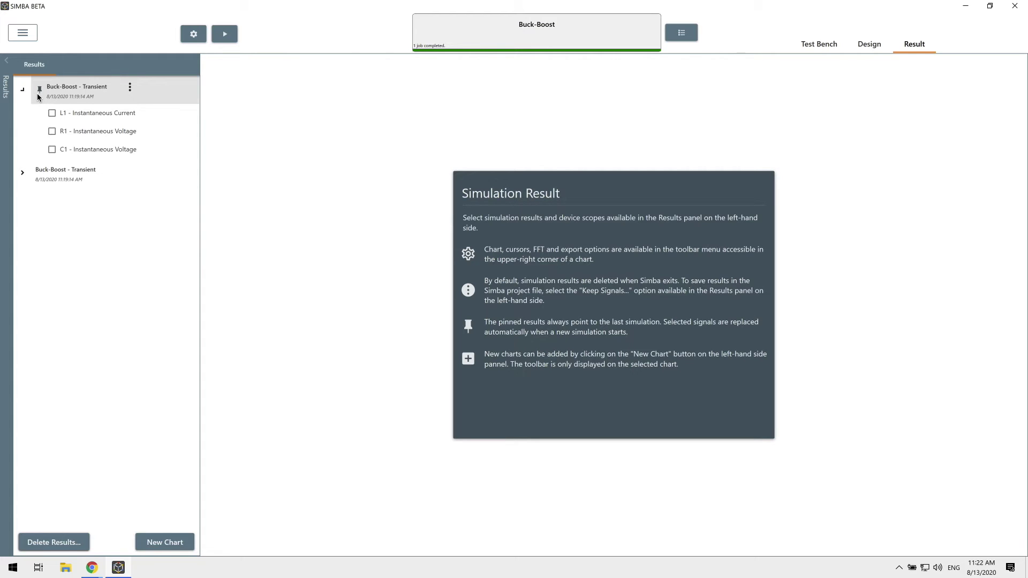
- Plot L1 - Instantaneous Current and R1 - Instantaneous Voltage, settling near 4.1 A and -10 V
left_click(52, 117)
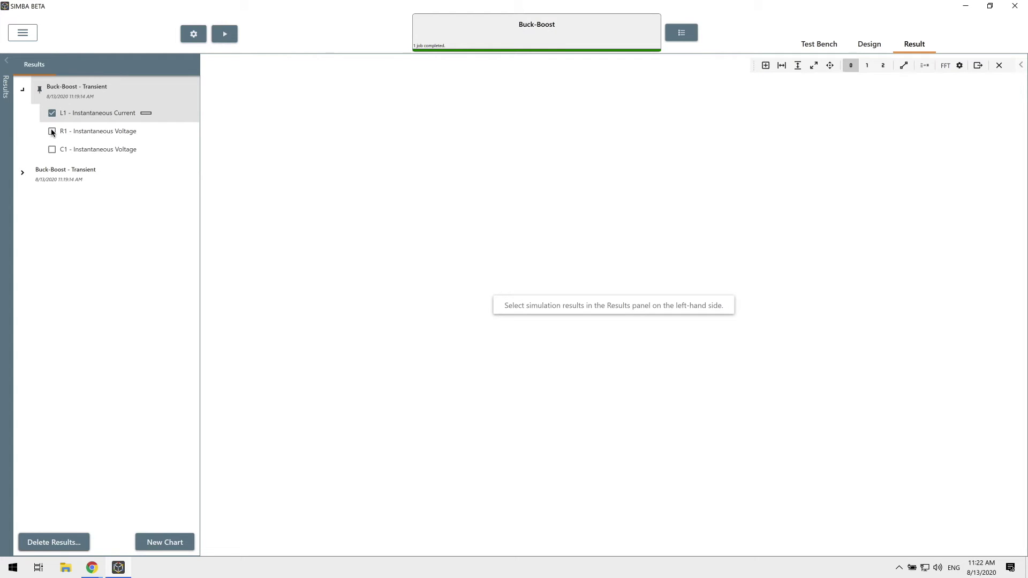
left_click(52, 132)
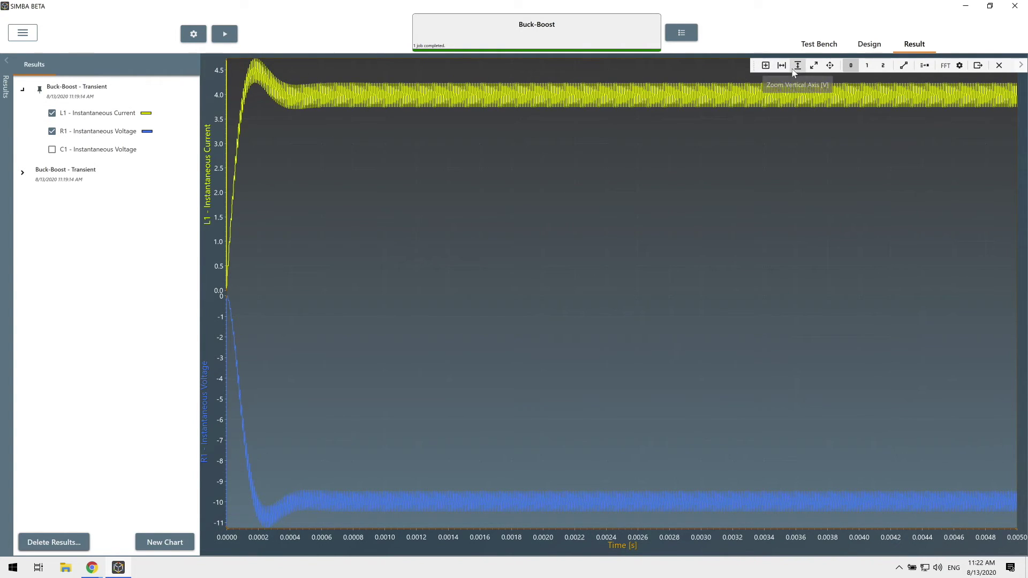
- Zoom the time axis and enable two cursors, dragging the second one later to measure ripple
scroll(884, 120, "up", 5)
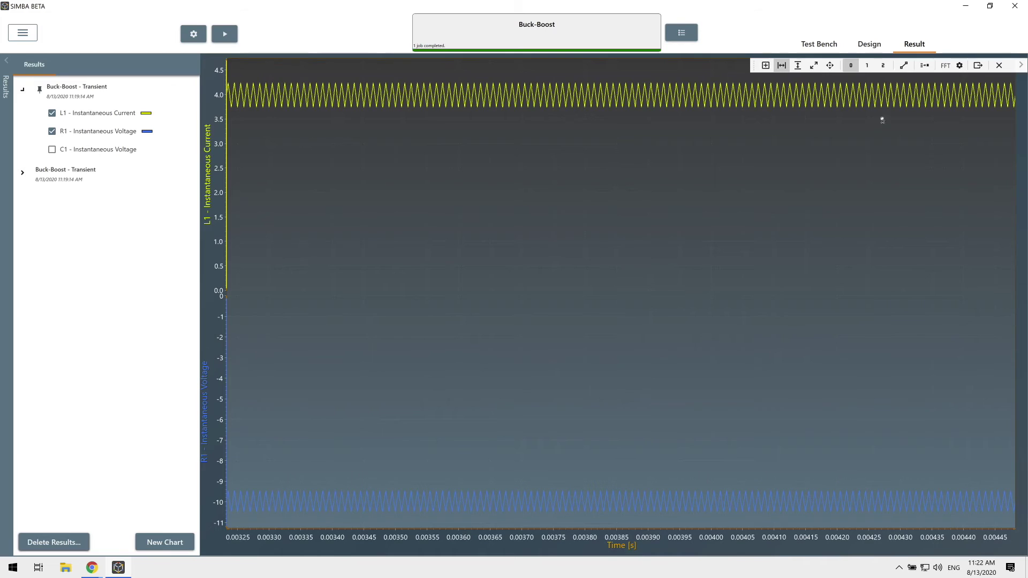
left_click(883, 65)
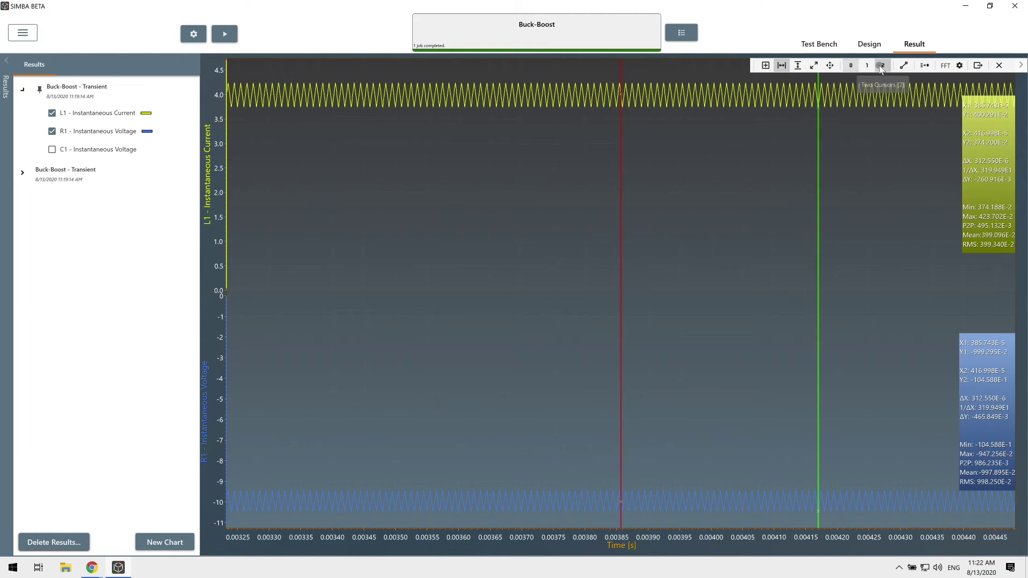
left_click(851, 66)
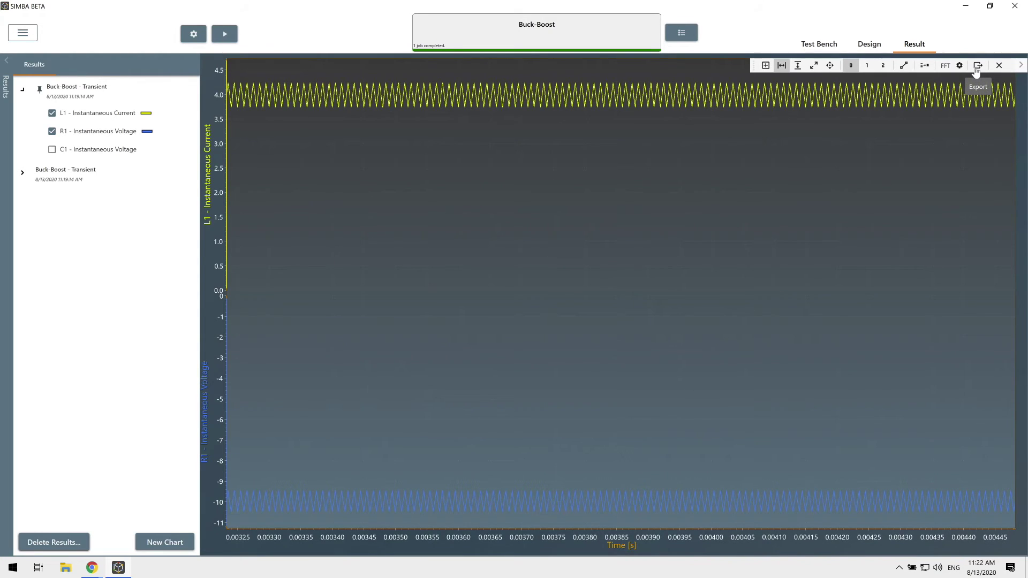
left_click(883, 65)
left_click_drag(818, 251, 912, 248)
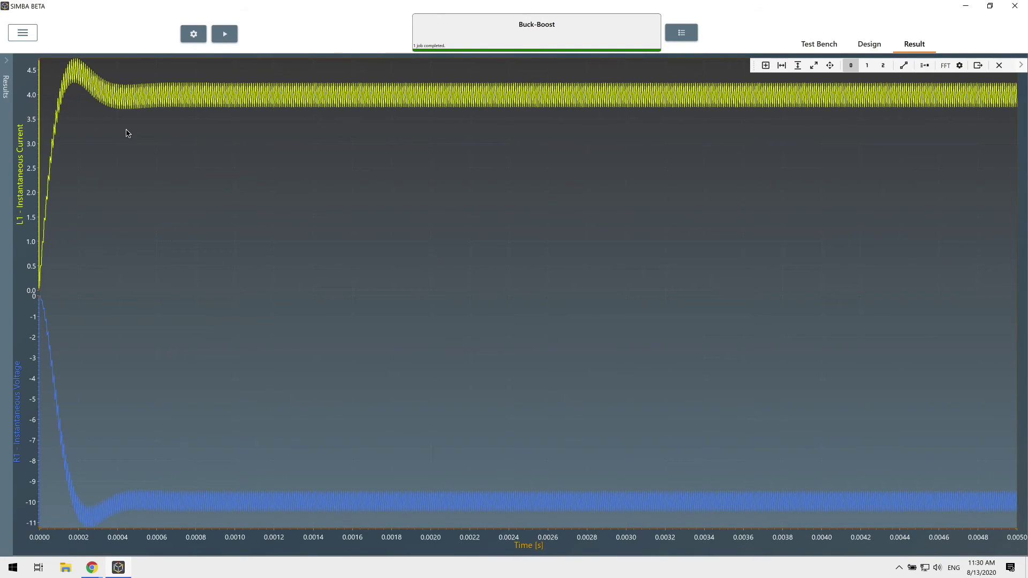
- Show the design and results side by side in split view with the circuit fitted to view
left_click(22, 33)
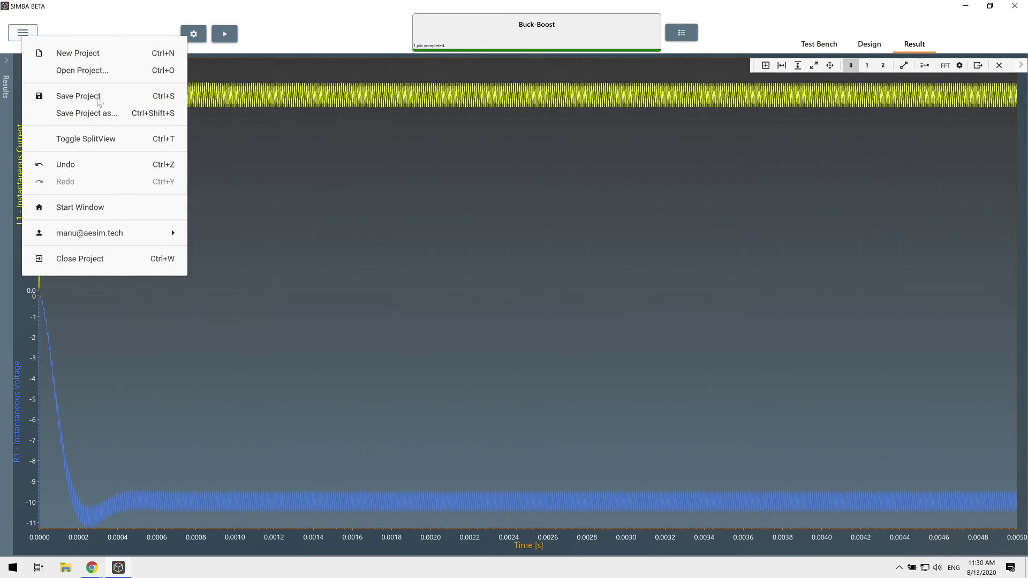
left_click(120, 142)
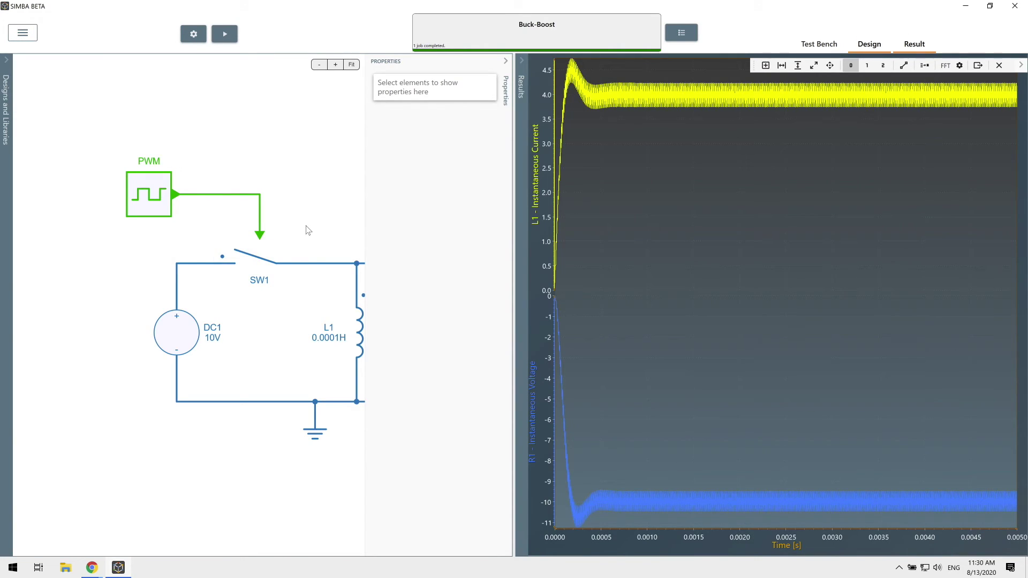
key("space")
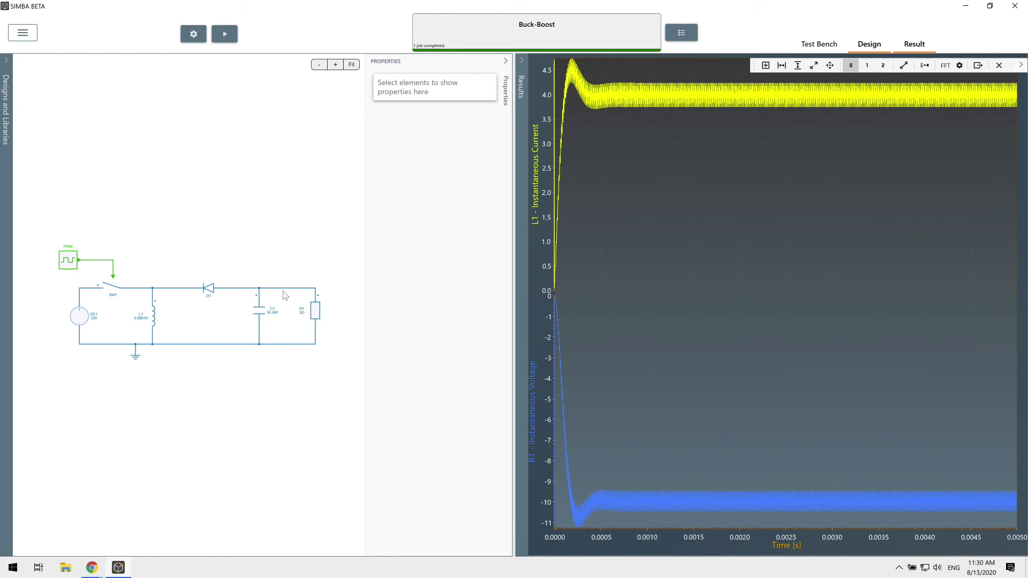
- Change capacitor C1's value to 3E-05 F and rerun the simulation
left_click(261, 313)
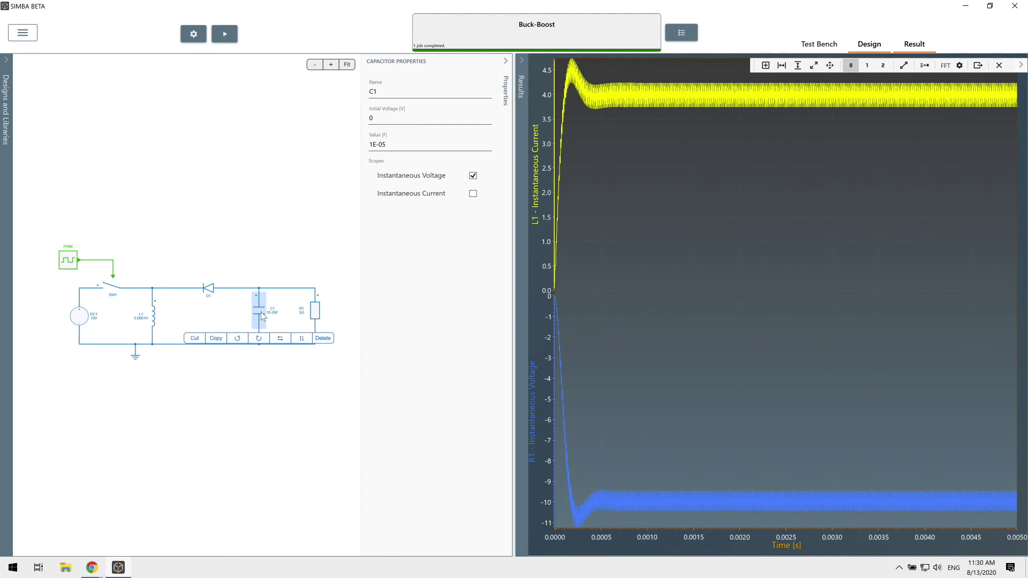
left_click(370, 144)
type("3")
key("Return")
left_click(227, 36)
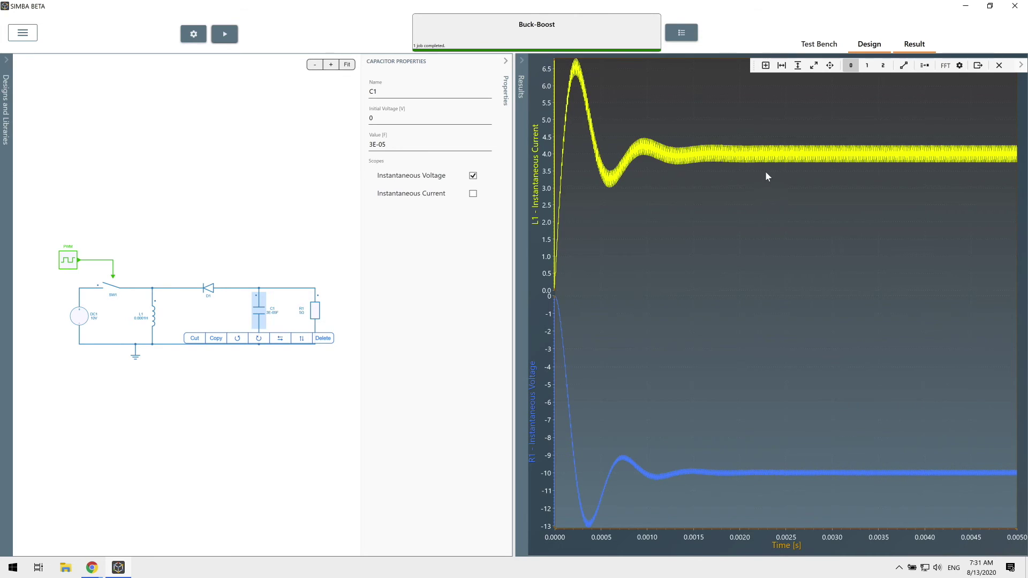
left_click(330, 209)
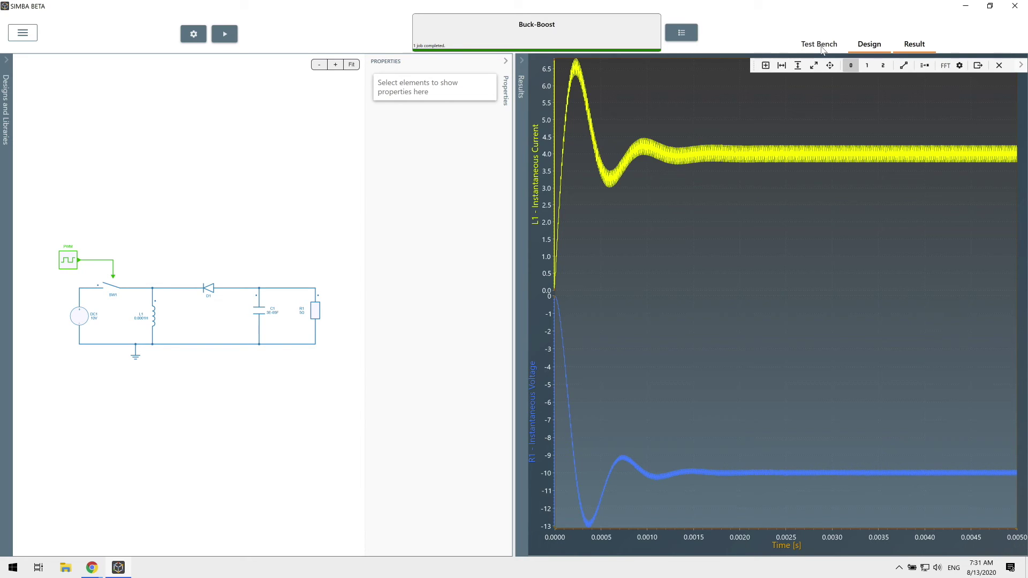
- Add a Parameter Sweep test bench targeting the Buck-Boost design's PWM DutyCycle
left_click(823, 49)
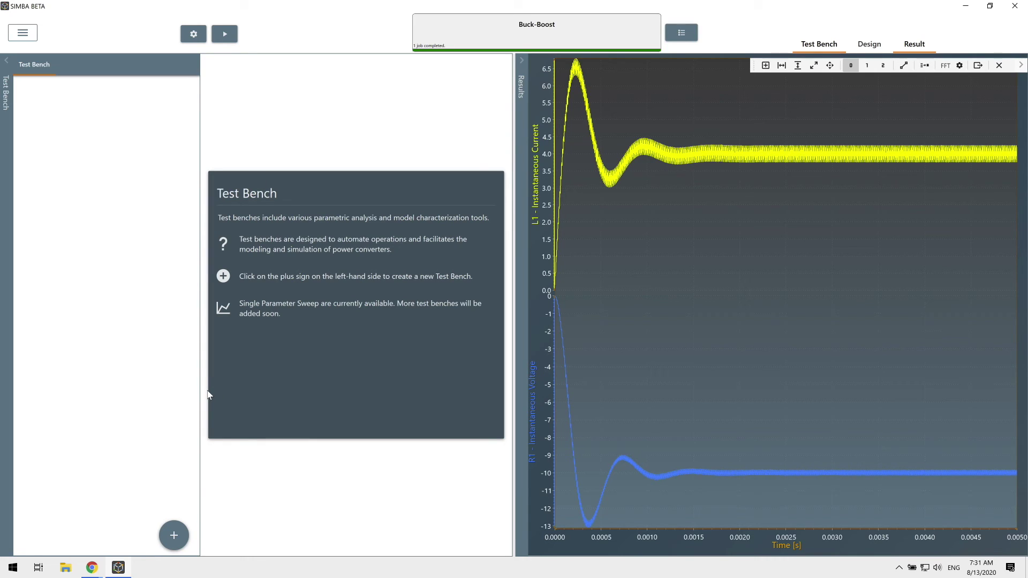
left_click(173, 536)
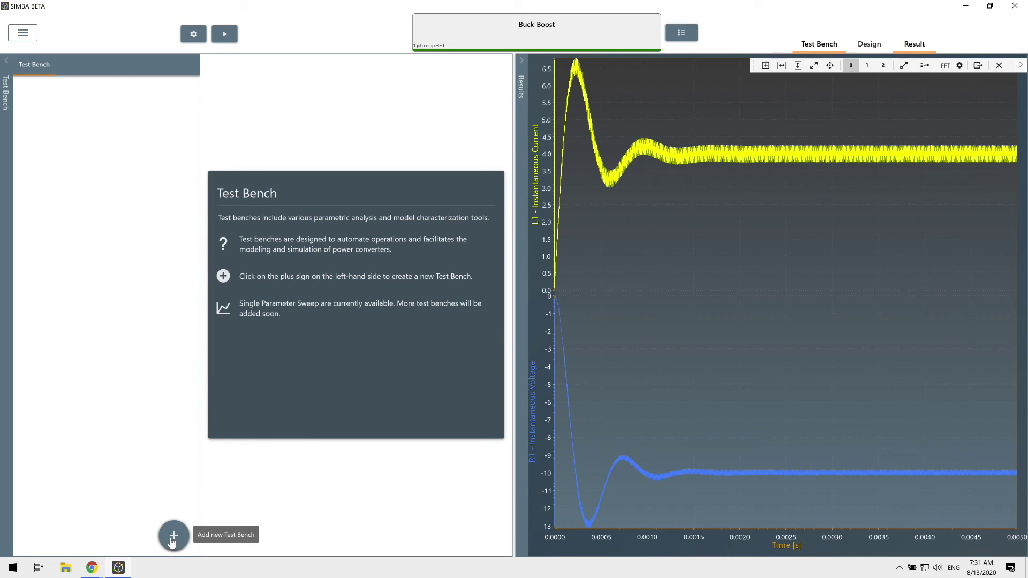
left_click(173, 506)
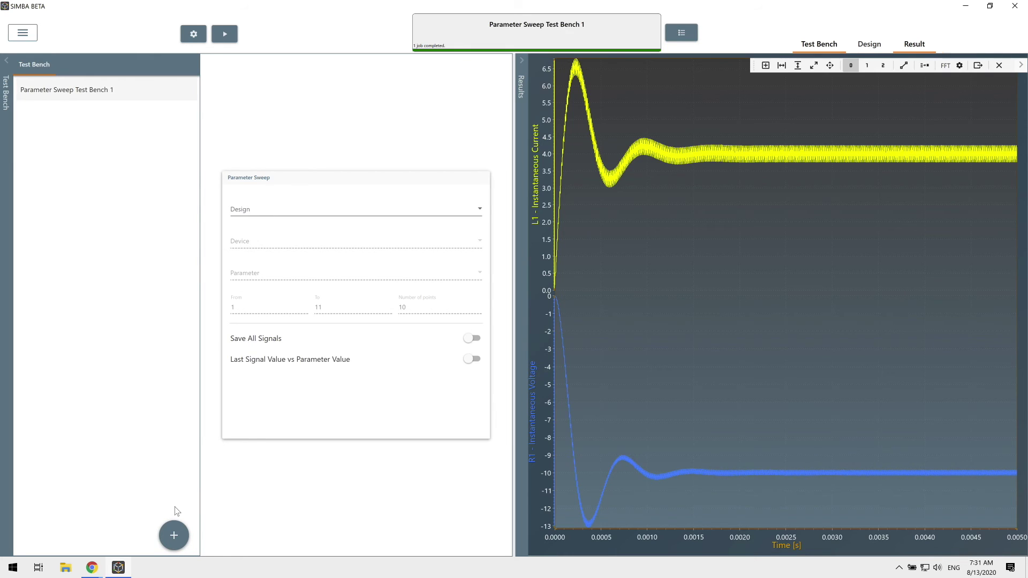
left_click(278, 208)
left_click(268, 228)
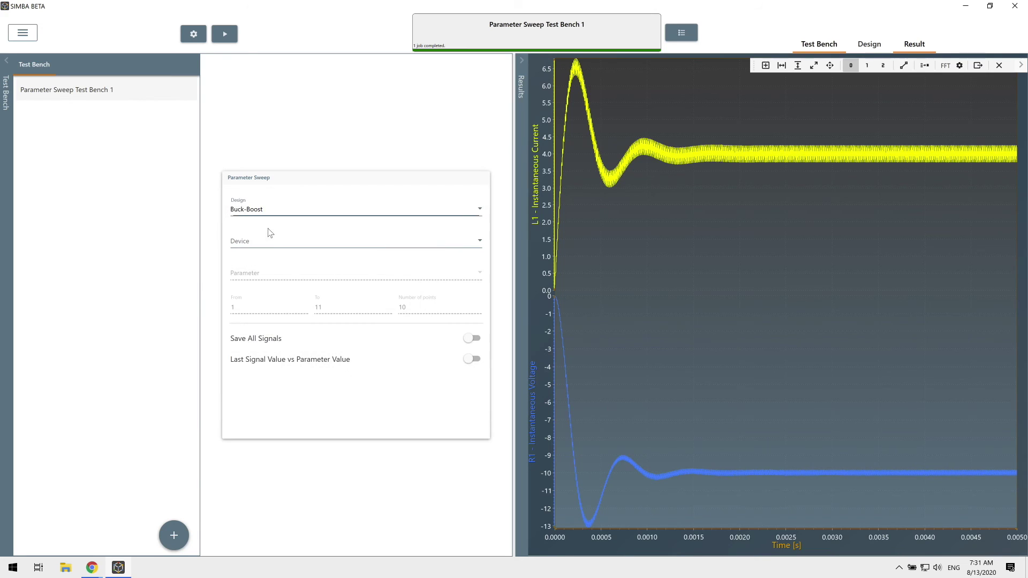
left_click(272, 242)
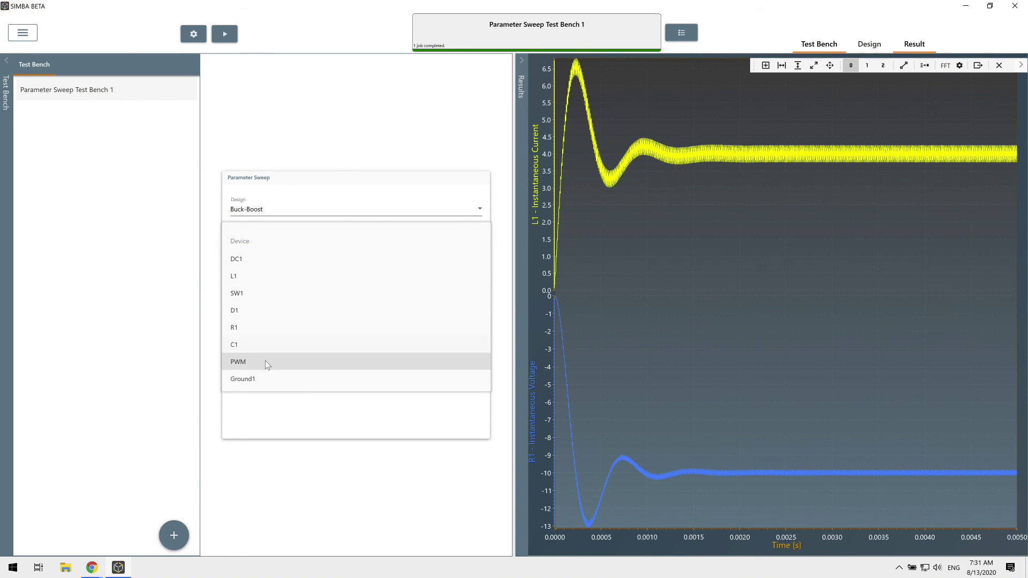
left_click(265, 360)
left_click(258, 274)
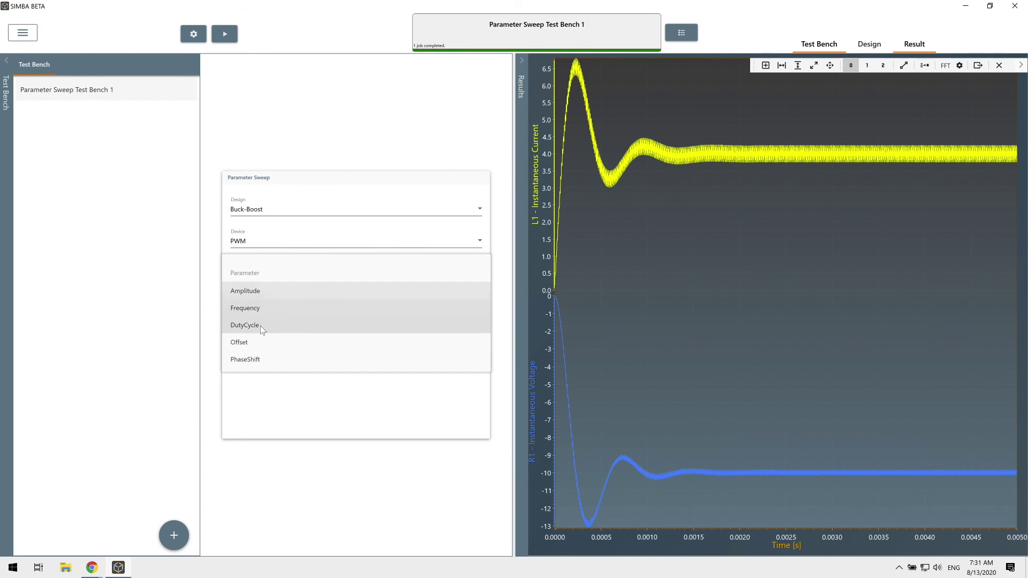
left_click(260, 325)
- Sweep DutyCycle from 0 to 0.9 in 50 points with Last Signal Value enabled, and run it
left_click(223, 310)
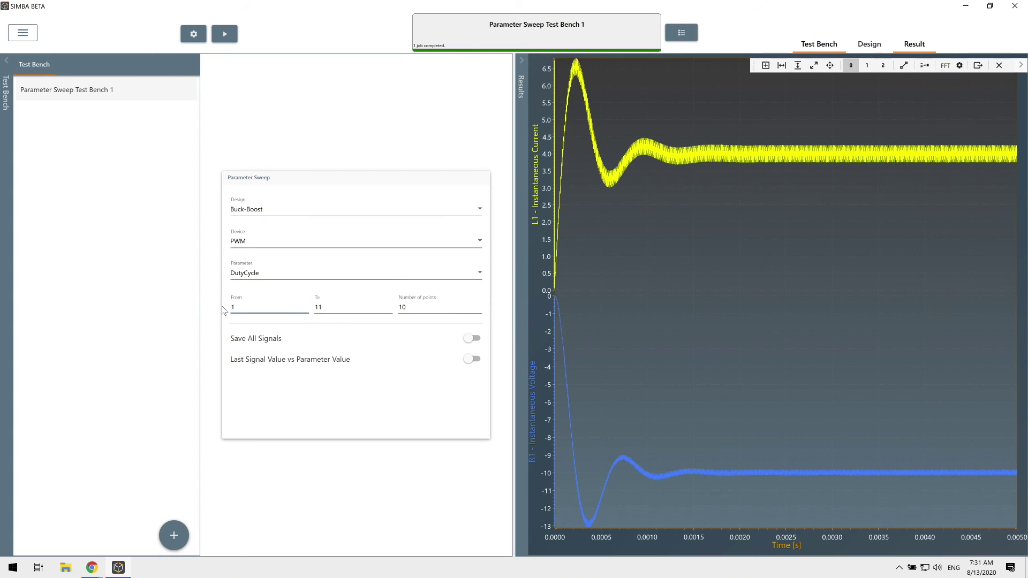
left_click(311, 310)
type("0.9")
key("Tab")
type("50")
left_click(478, 362)
left_click(225, 35)
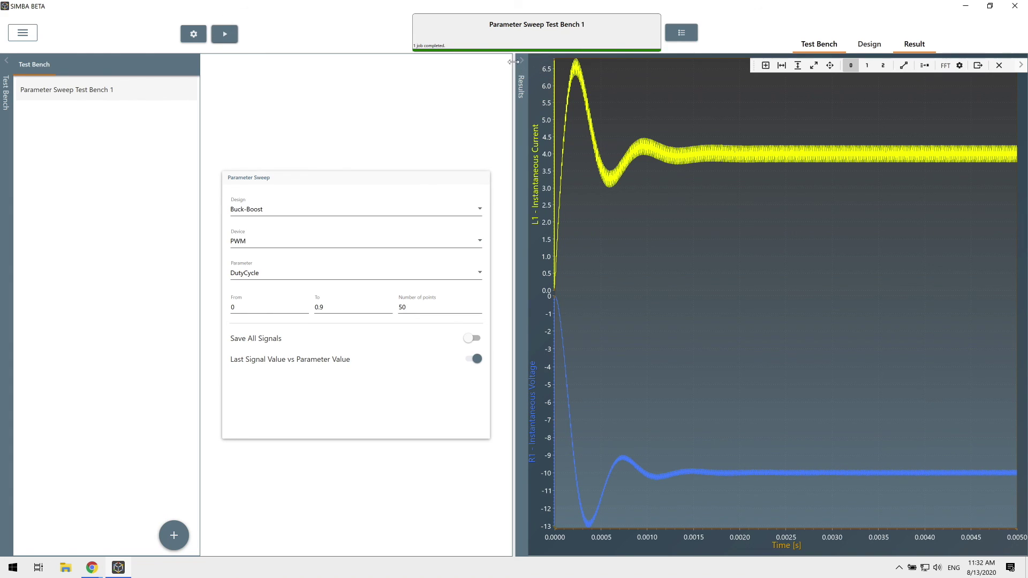
- Swap the transient signals for R1 voltage from Parameter Sweep Test Bench 1, charted full width
left_click(524, 78)
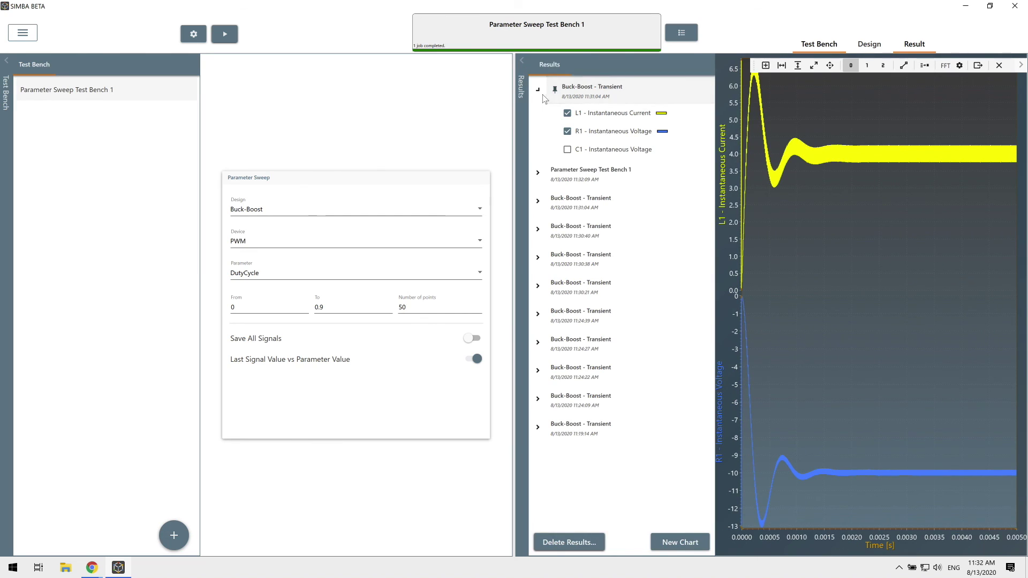
left_click(567, 114)
left_click(568, 131)
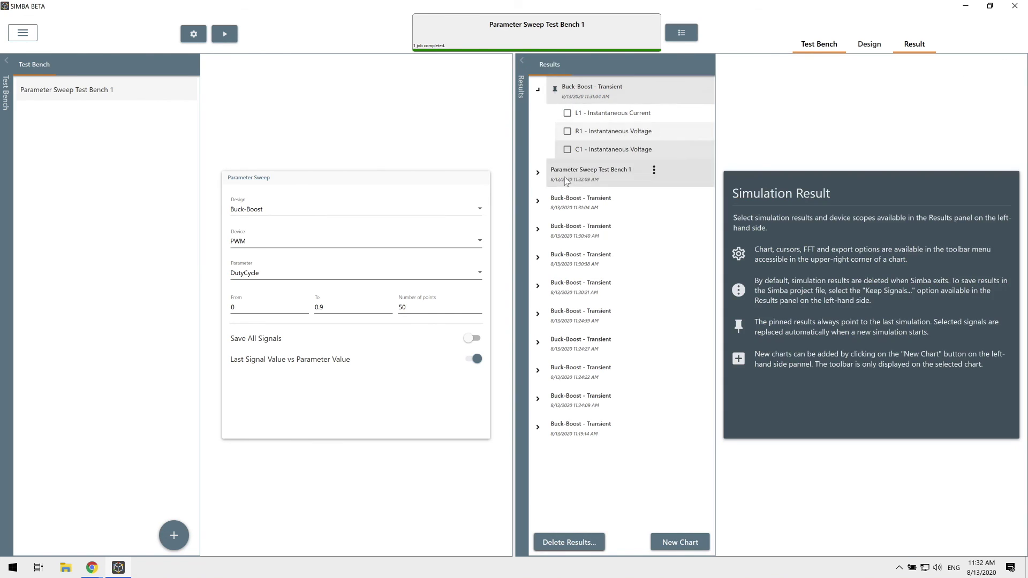
left_click(538, 172)
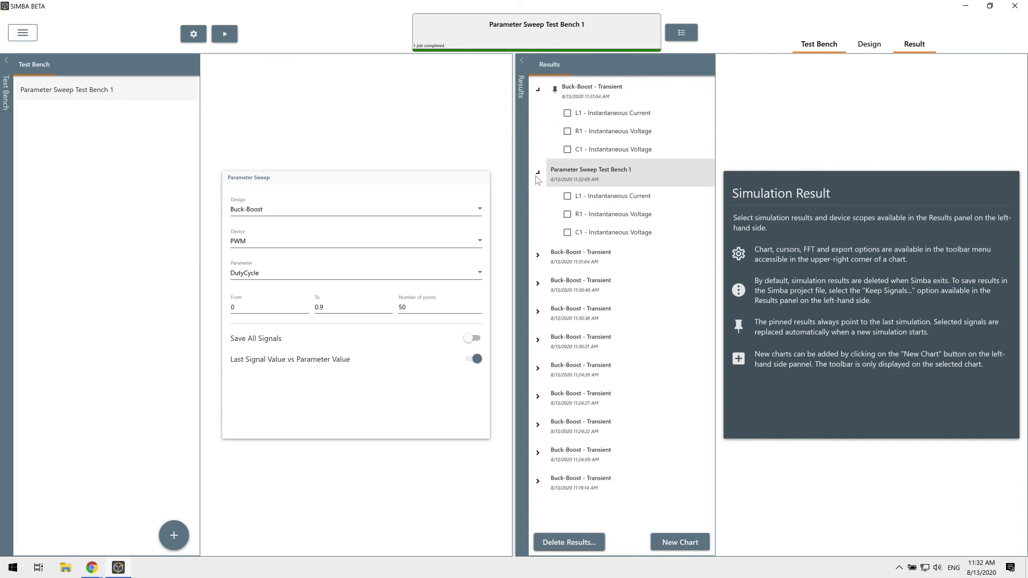
left_click(567, 215)
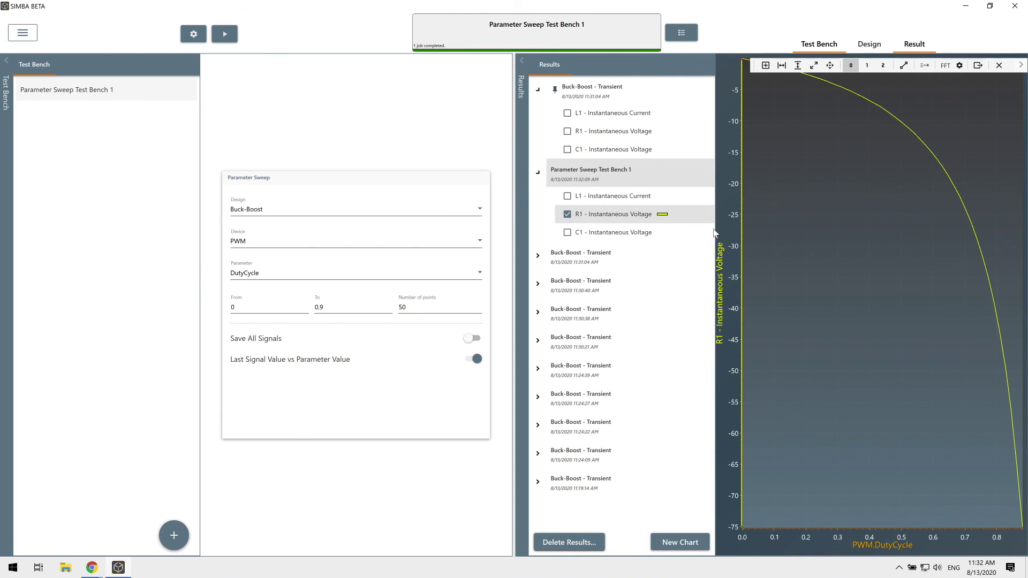
left_click(522, 62)
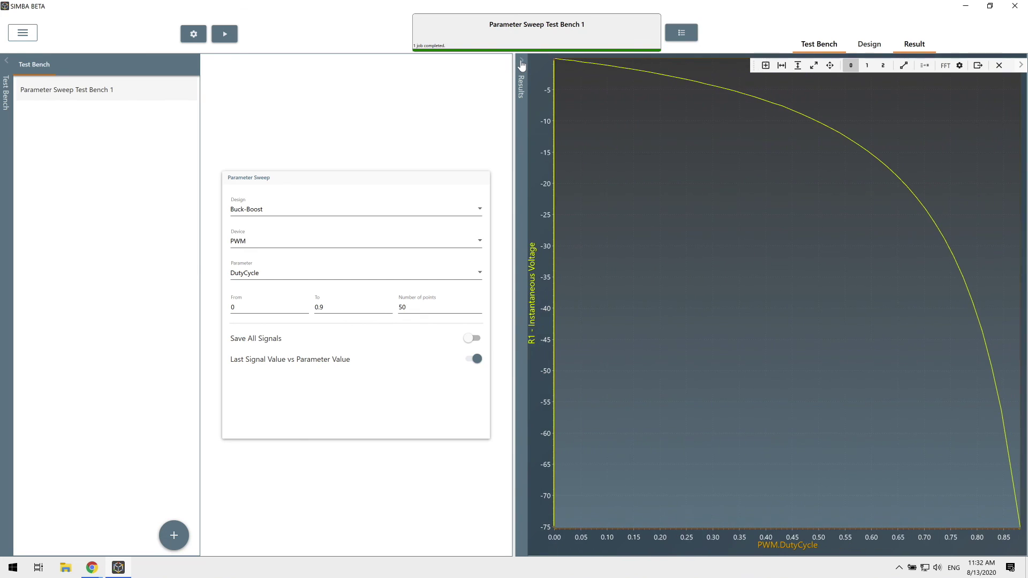